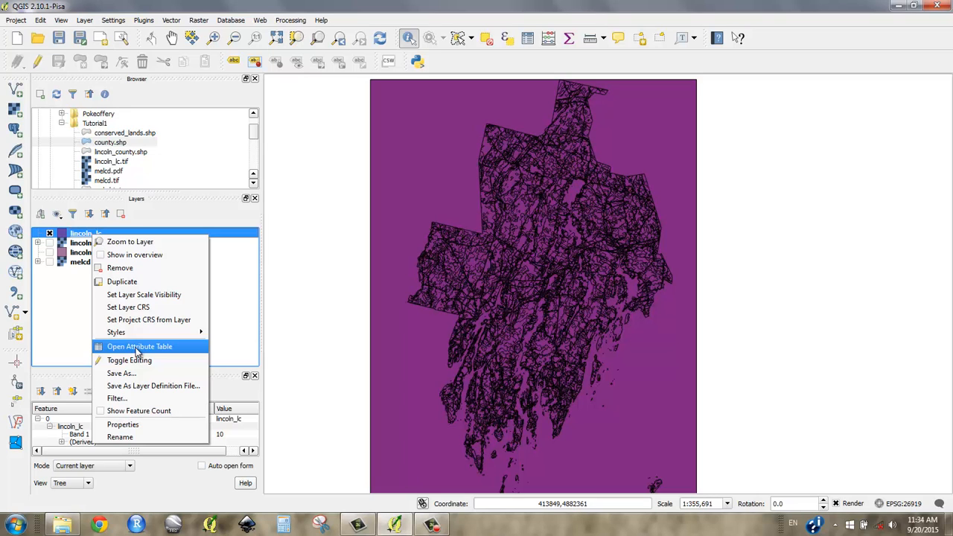
Look through the DN values in the attribute table of the lincoln_lc polygon layer.
{"action": "left_click", "coordinate": [138, 349]}
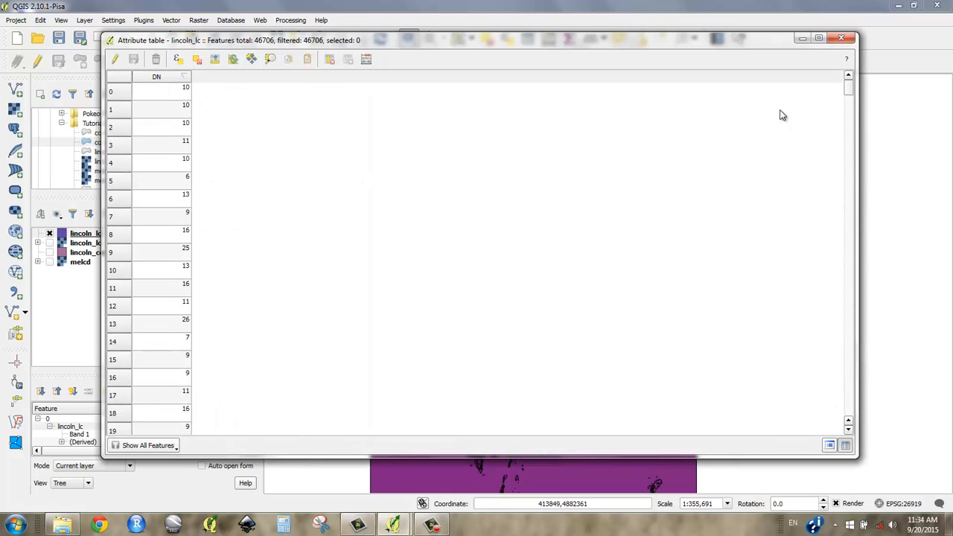
{"action": "left_click_drag", "start_coordinate": [849, 88], "coordinate": [828, 313]}
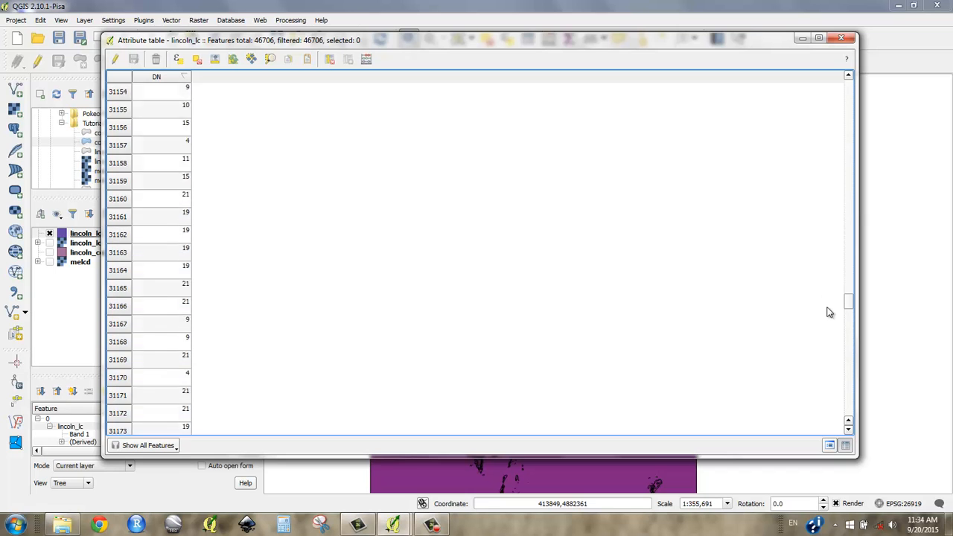
{"action": "left_click", "coordinate": [798, 42]}
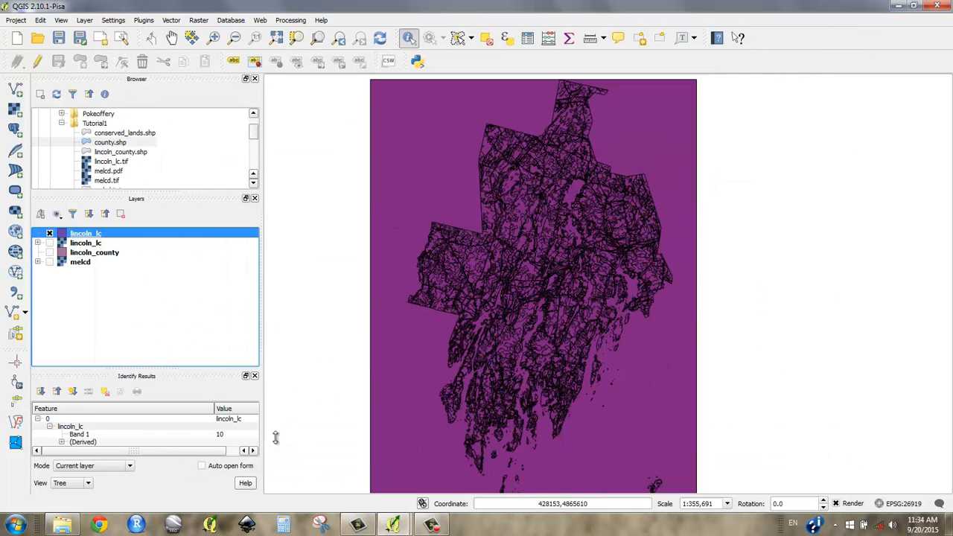
Preview the melcd_lkup text document in the Tutorial1 folder to read the land cover codes.
{"action": "left_click", "coordinate": [63, 525]}
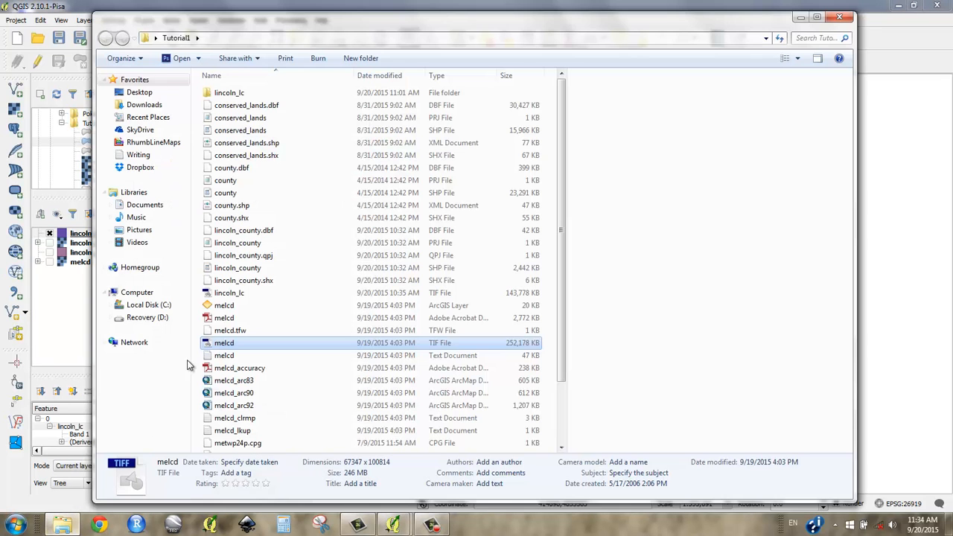
{"action": "scroll", "coordinate": [294, 271], "scroll_direction": "down", "scroll_amount": 2}
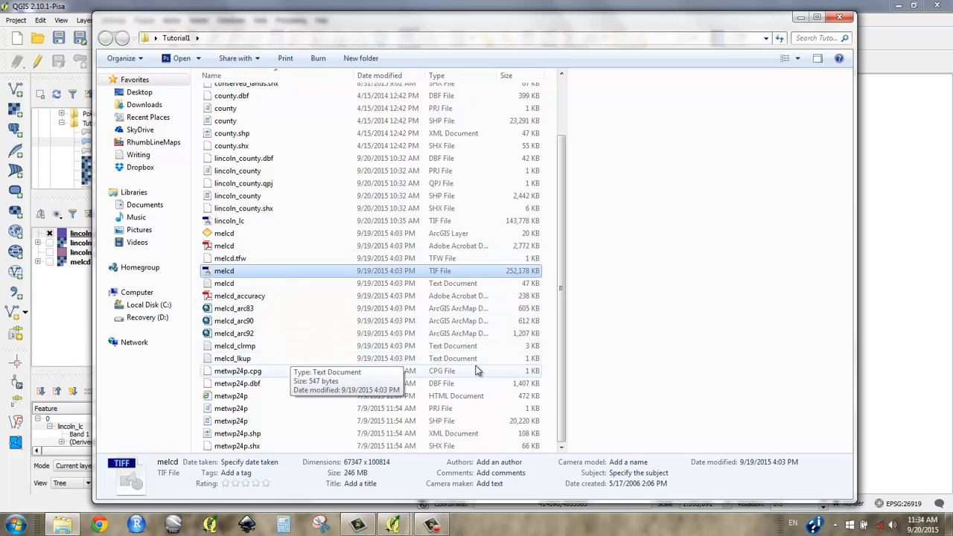
{"action": "left_click", "coordinate": [245, 362]}
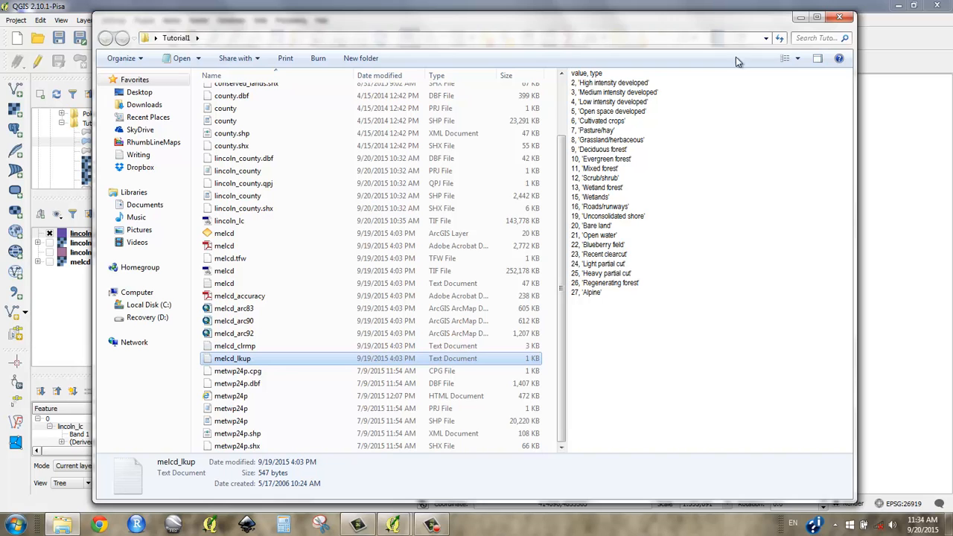
{"action": "left_click", "coordinate": [801, 17]}
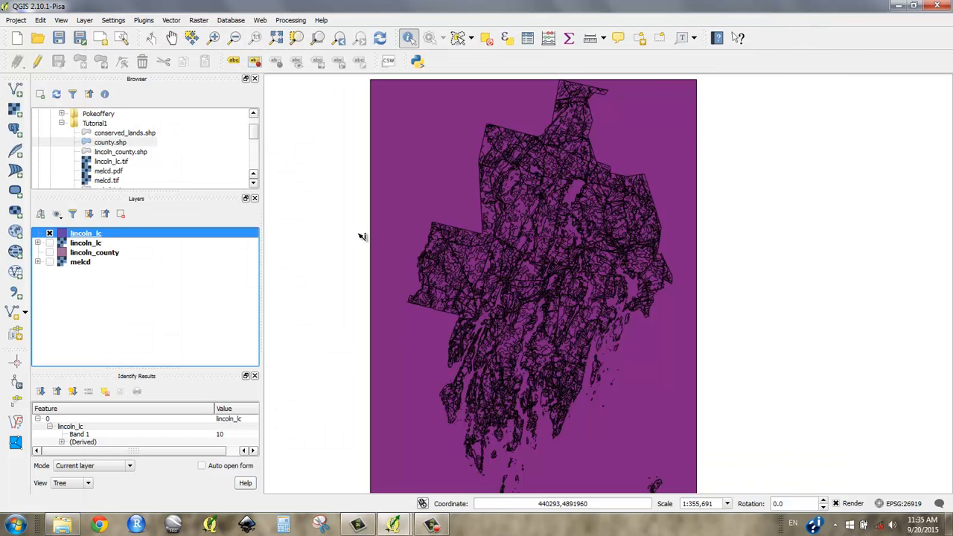
Recheck the DN field in the lincoln_lc polygon layer's attribute table and close the table.
{"action": "right_click", "coordinate": [97, 236]}
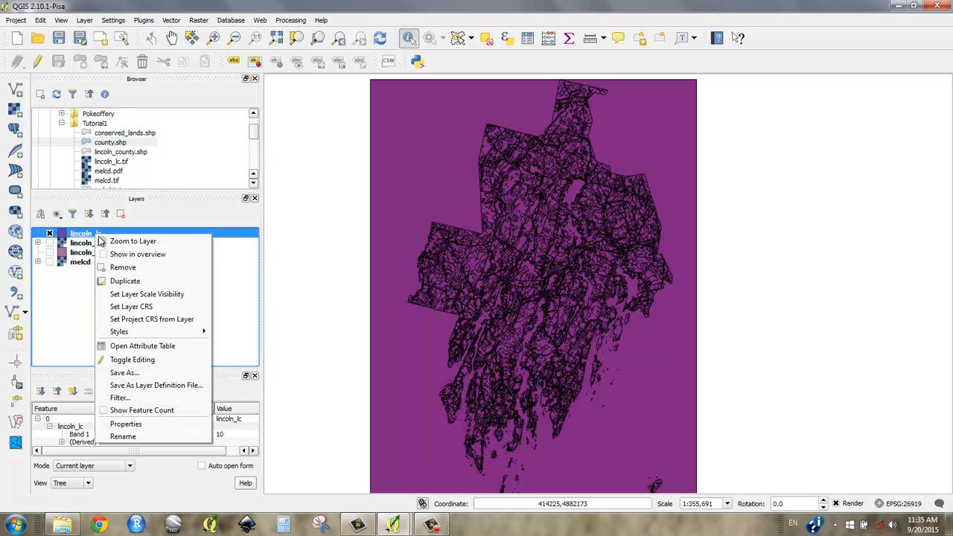
{"action": "left_click", "coordinate": [149, 347]}
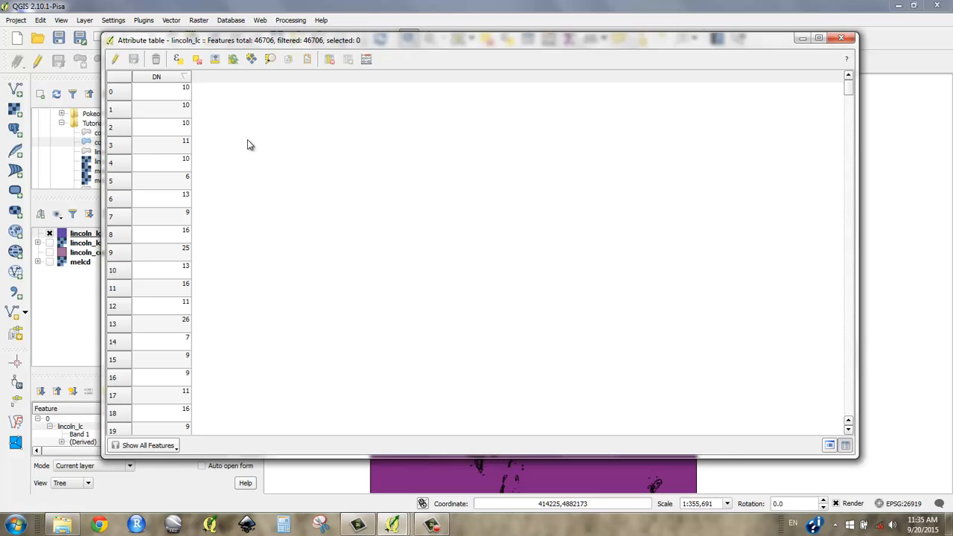
{"action": "left_click", "coordinate": [844, 41]}
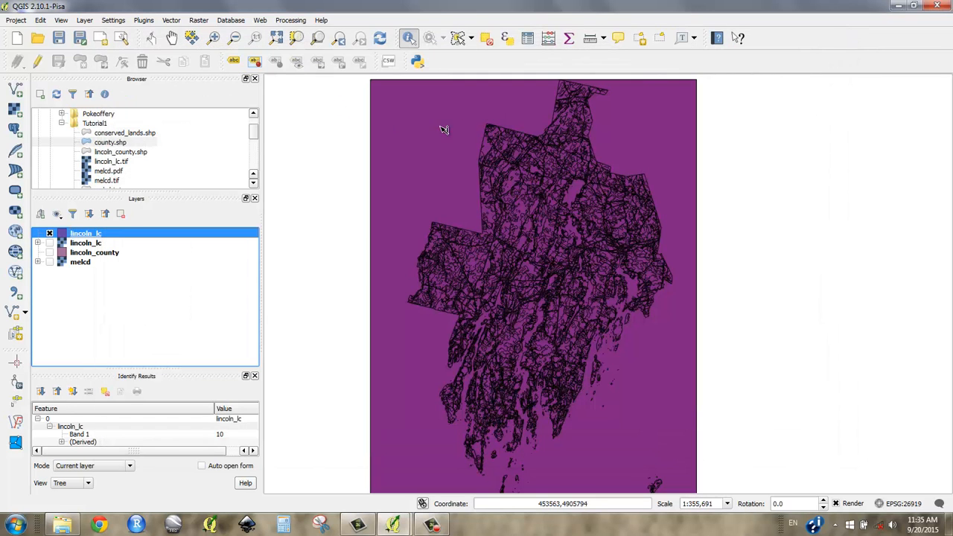
Try to add melcd_lkup.txt to the map straight from the Tutorial1 folder in the file browser.
{"action": "left_click", "coordinate": [254, 142]}
{"action": "left_click_drag", "start_coordinate": [254, 141], "coordinate": [255, 147]}
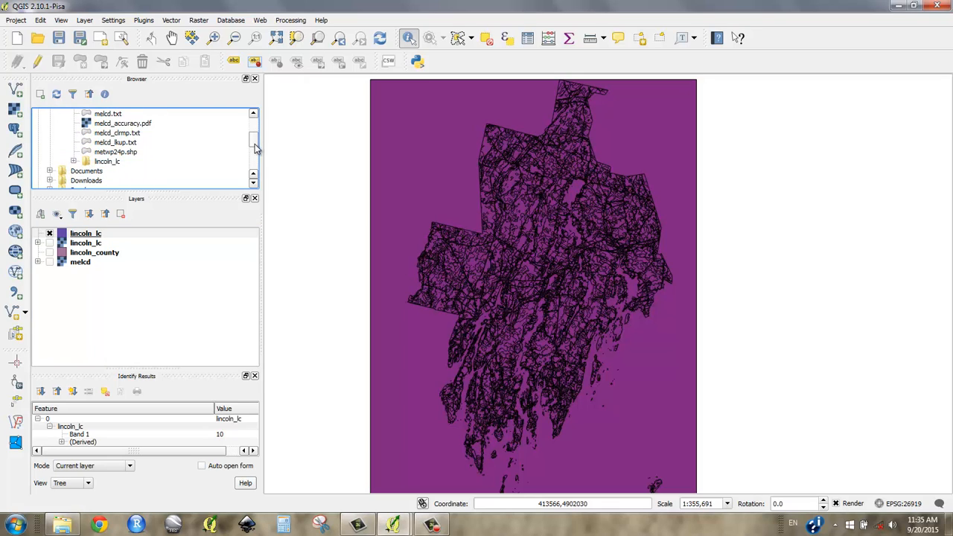
{"action": "left_click_drag", "start_coordinate": [119, 142], "coordinate": [443, 198]}
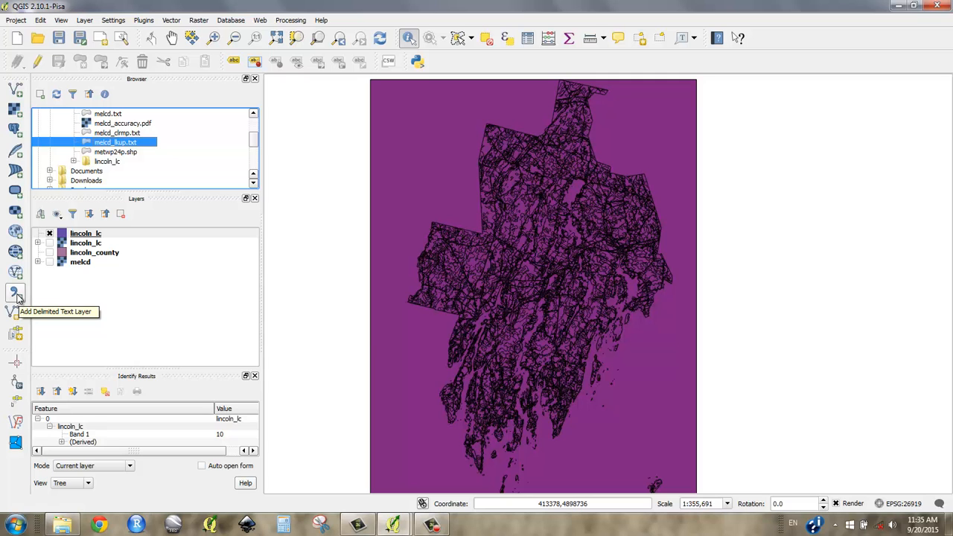
Start a delimited text layer with melcd_lkup.txt from the Tutorial1 folder as its source file.
{"action": "left_click", "coordinate": [16, 295]}
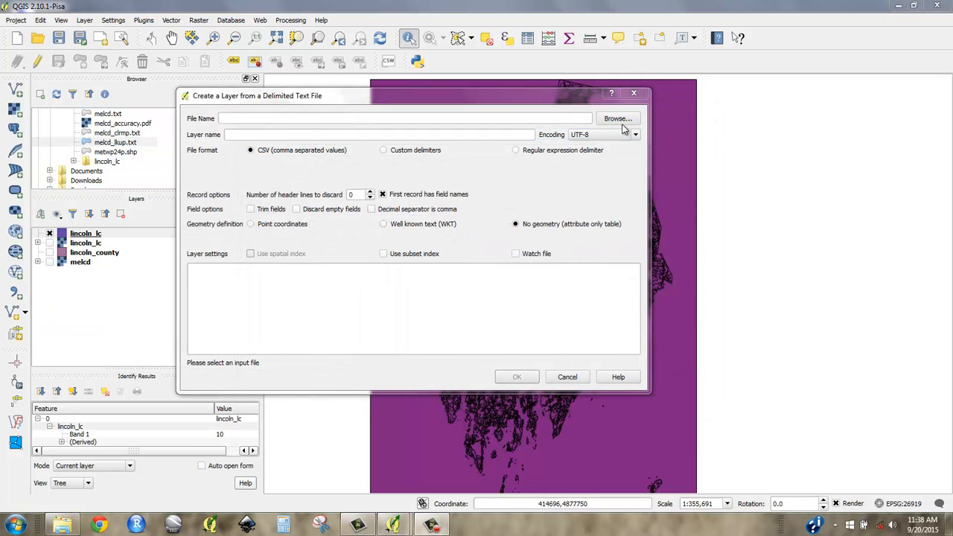
{"action": "left_click", "coordinate": [618, 119]}
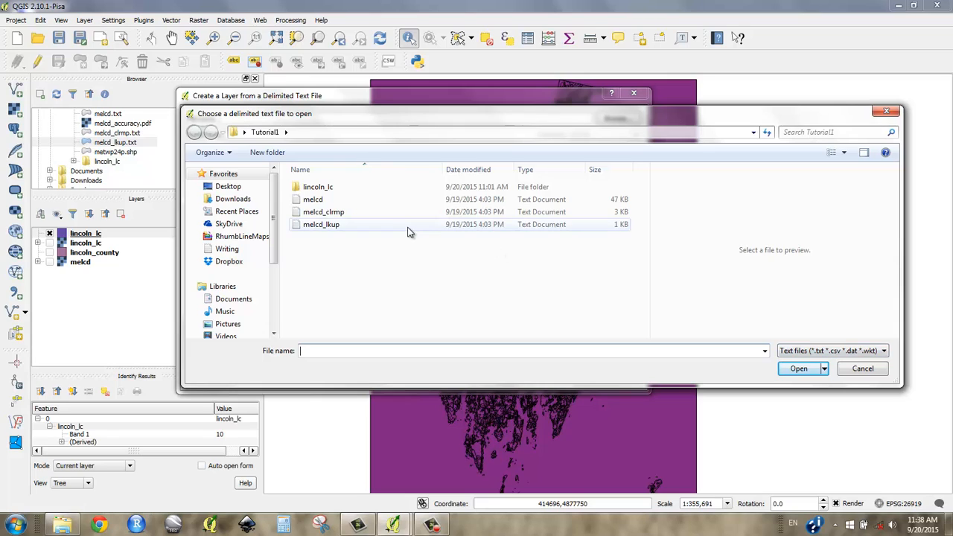
{"action": "left_click", "coordinate": [331, 229]}
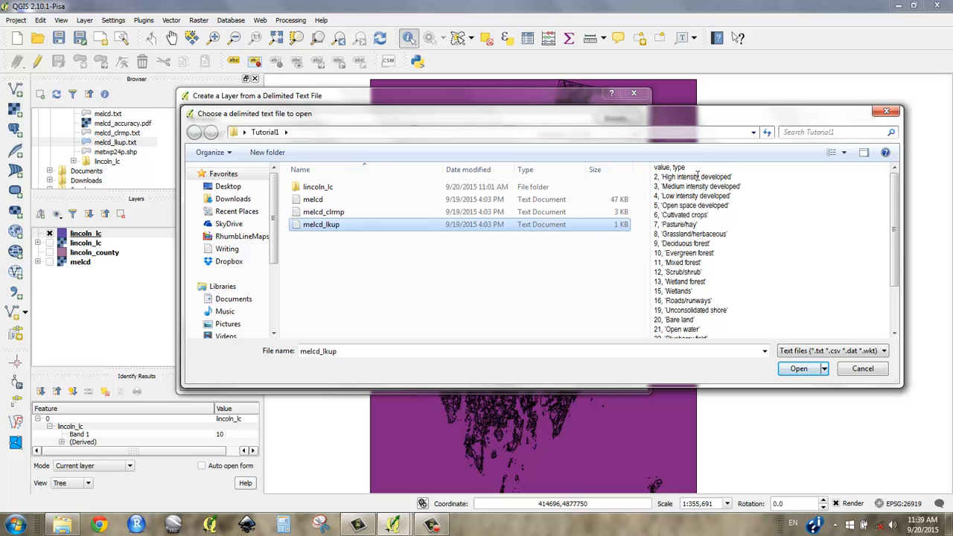
{"action": "left_click", "coordinate": [799, 369]}
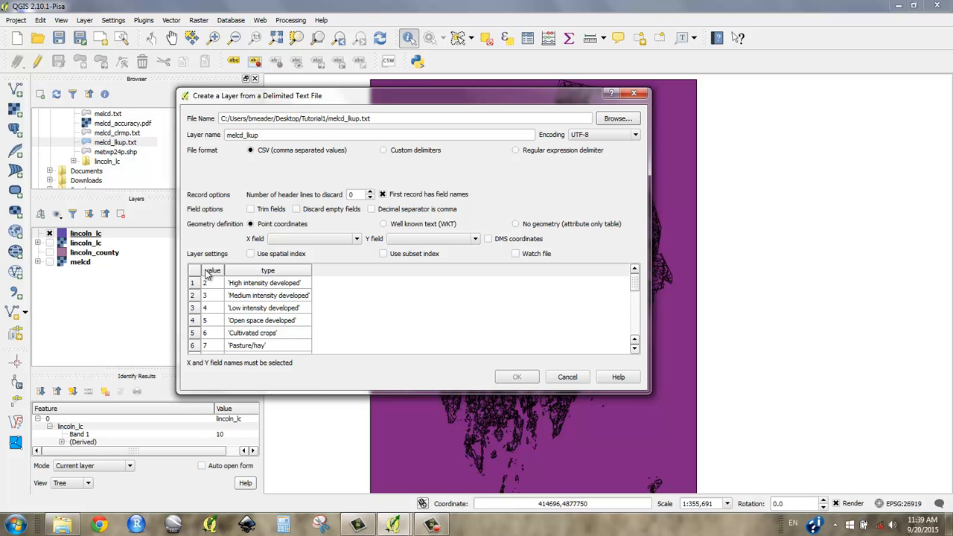
{"action": "left_click", "coordinate": [618, 119]}
{"action": "left_click", "coordinate": [368, 224]}
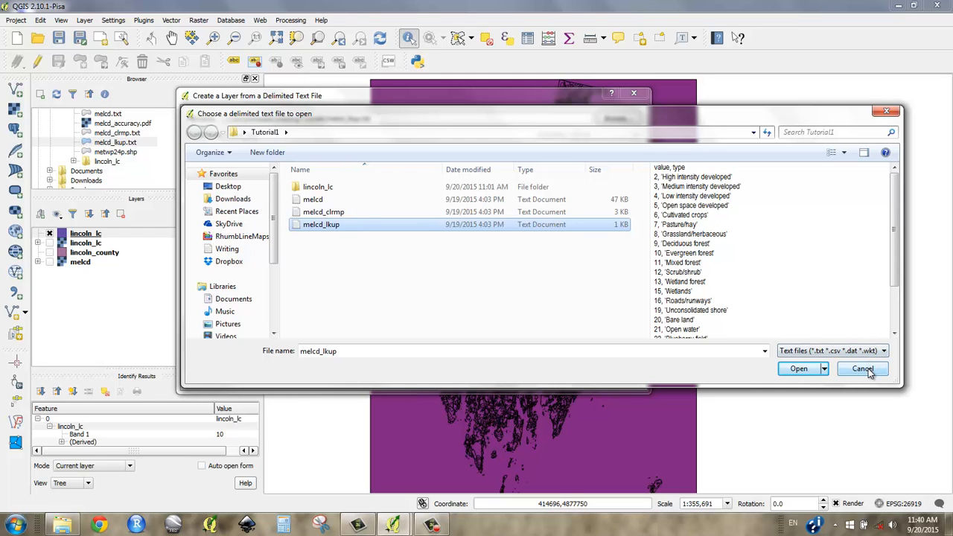
{"action": "left_click", "coordinate": [798, 369]}
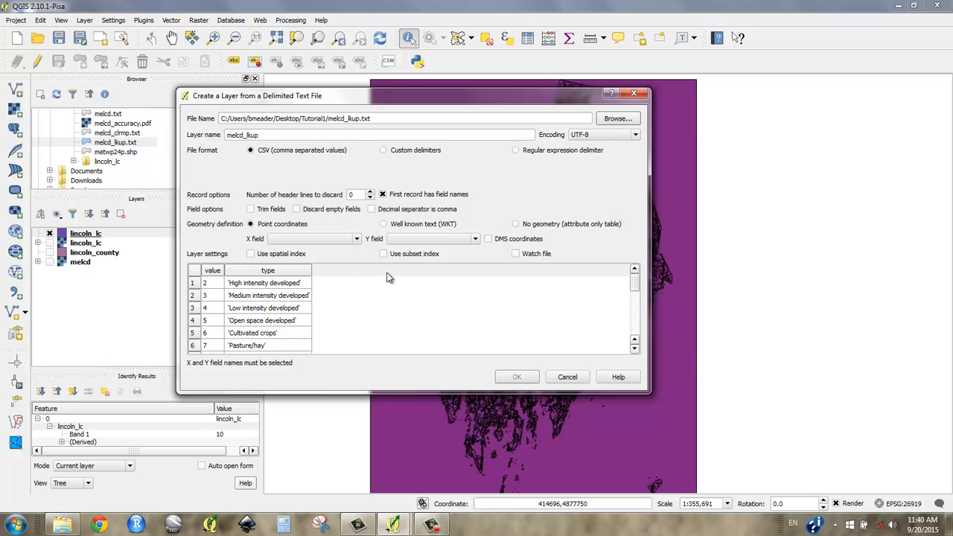
Compare custom delimiters with CSV, keep CSV with no geometry (attribute only table), and add the melcd_lkup layer.
{"action": "left_click", "coordinate": [550, 226]}
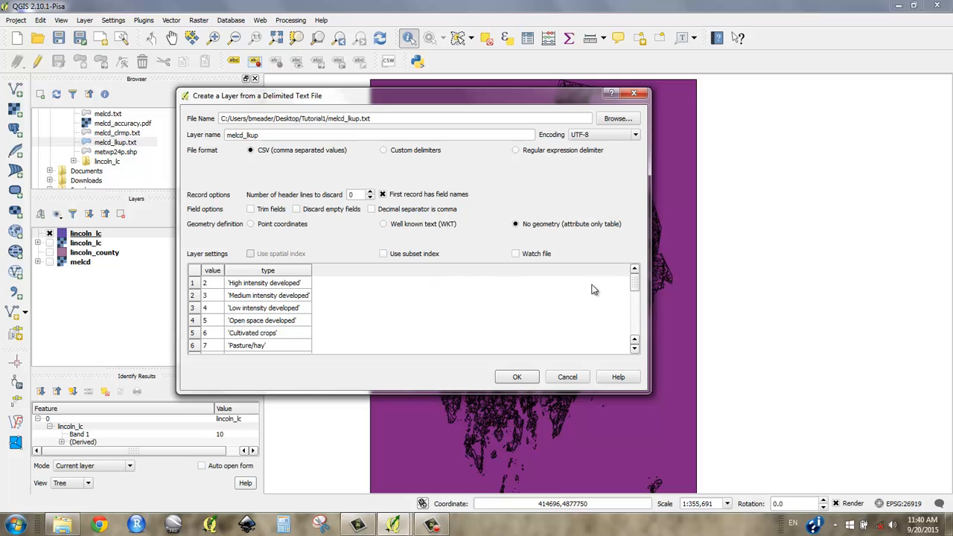
{"action": "left_click", "coordinate": [386, 151]}
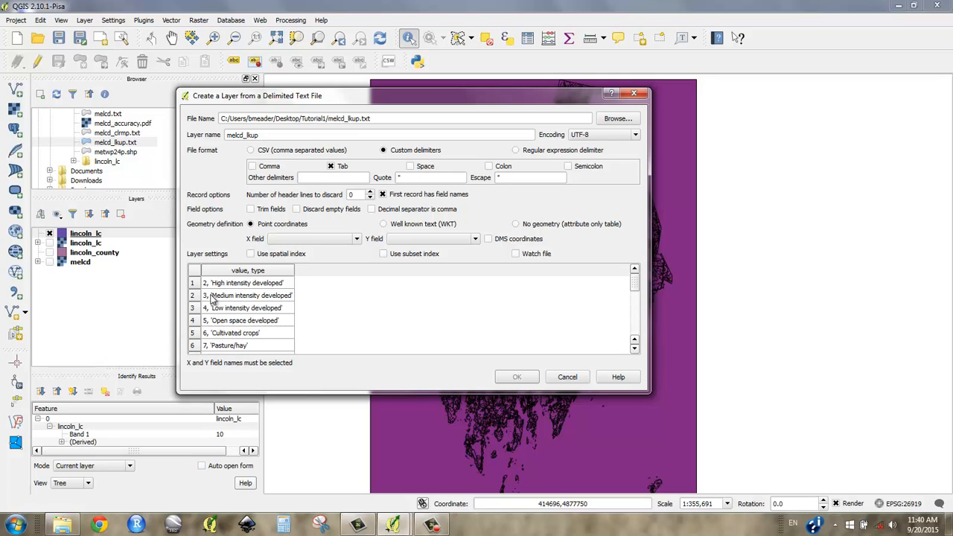
{"action": "left_click", "coordinate": [271, 151]}
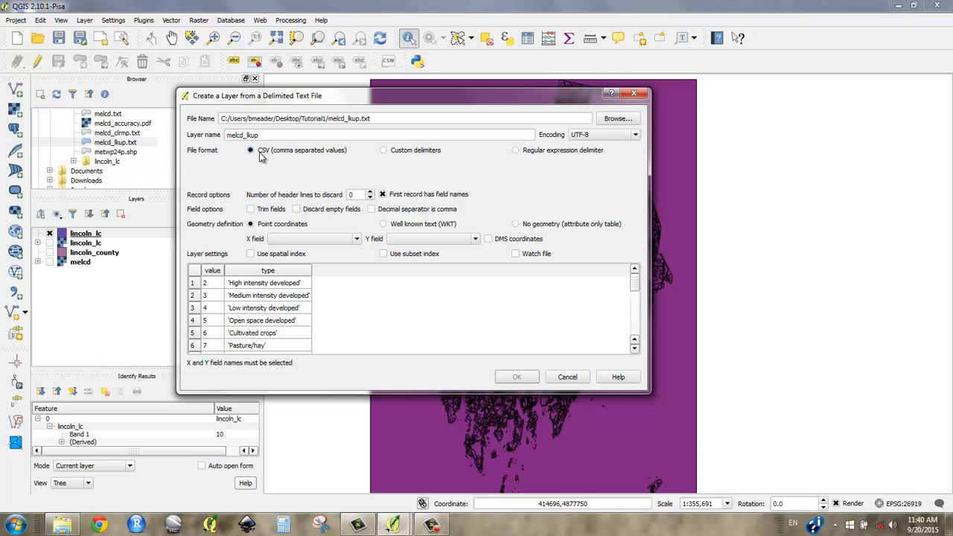
{"action": "left_click", "coordinate": [529, 227]}
{"action": "left_click", "coordinate": [522, 377]}
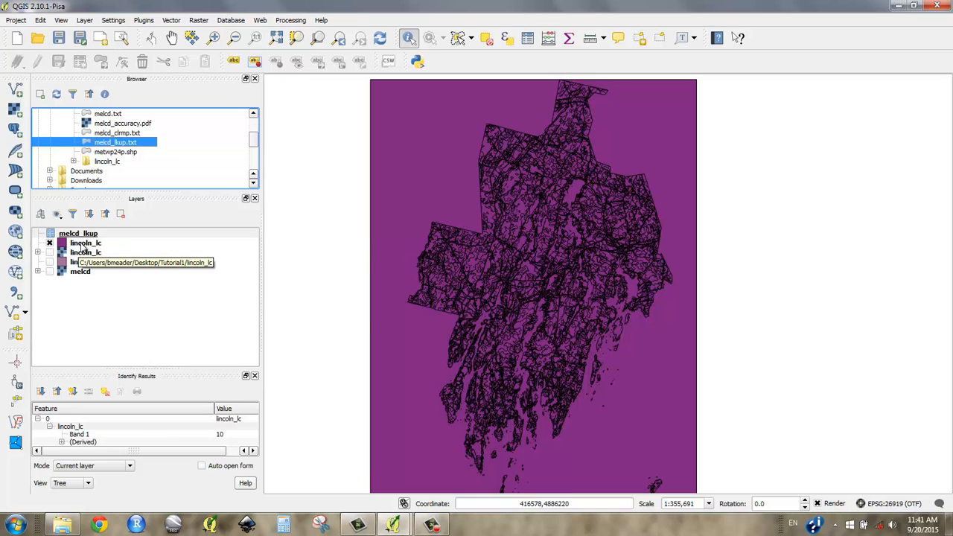
Start a vector join on the lincoln_lc polygon layer with melcd_lkup as the join layer.
{"action": "left_click", "coordinate": [87, 244]}
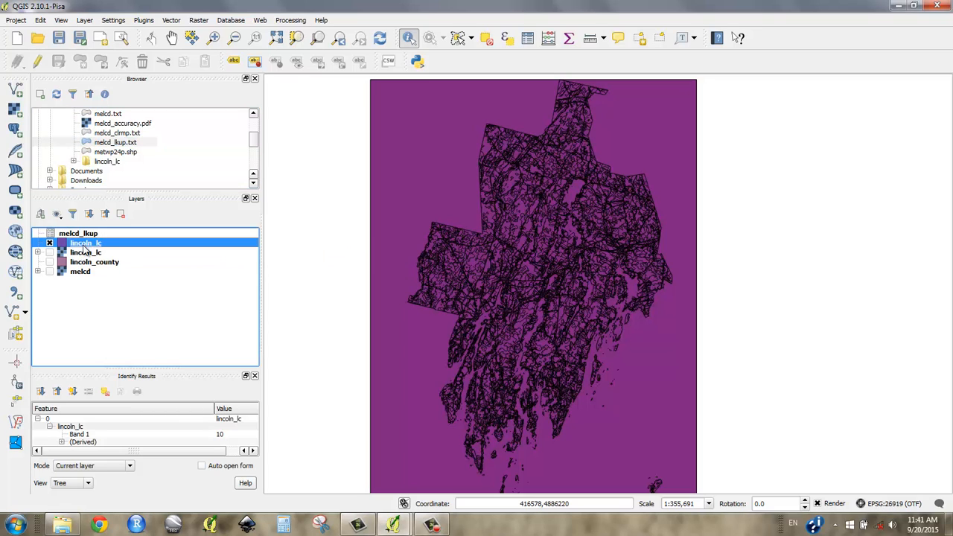
{"action": "right_click", "coordinate": [86, 245]}
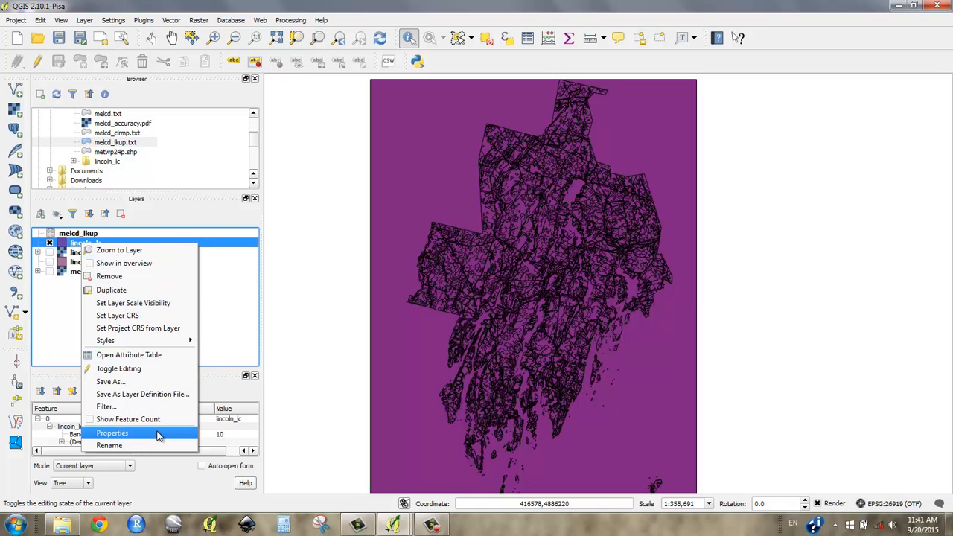
{"action": "left_click", "coordinate": [112, 432]}
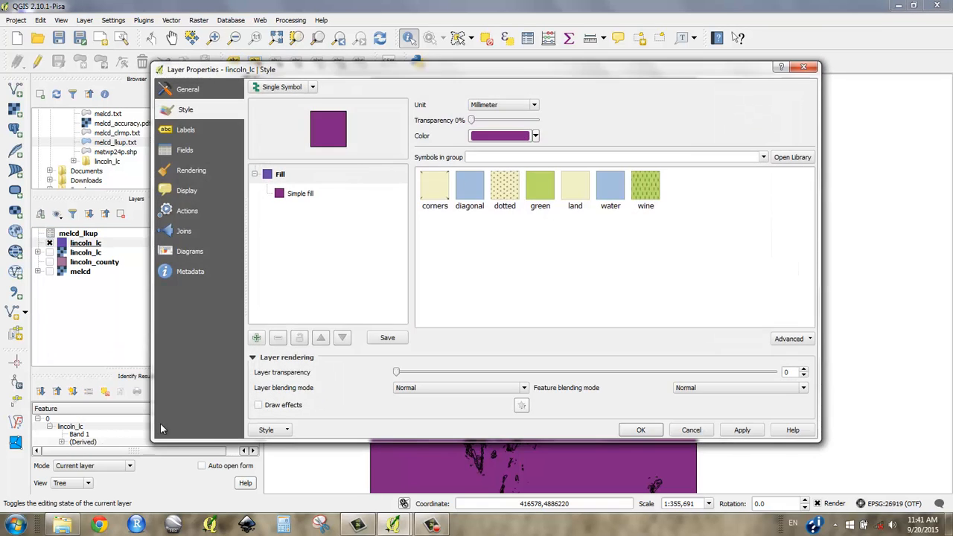
{"action": "left_click", "coordinate": [184, 232]}
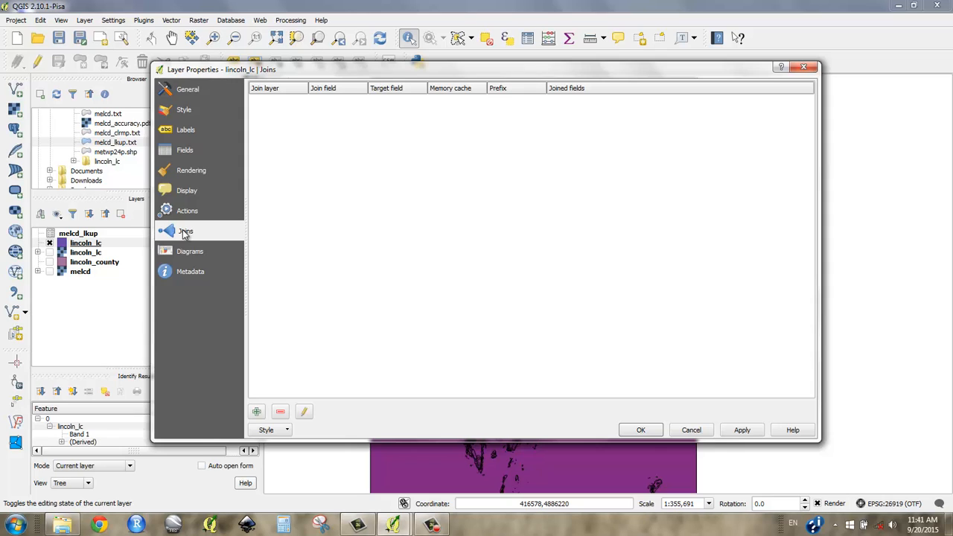
{"action": "left_click", "coordinate": [257, 413]}
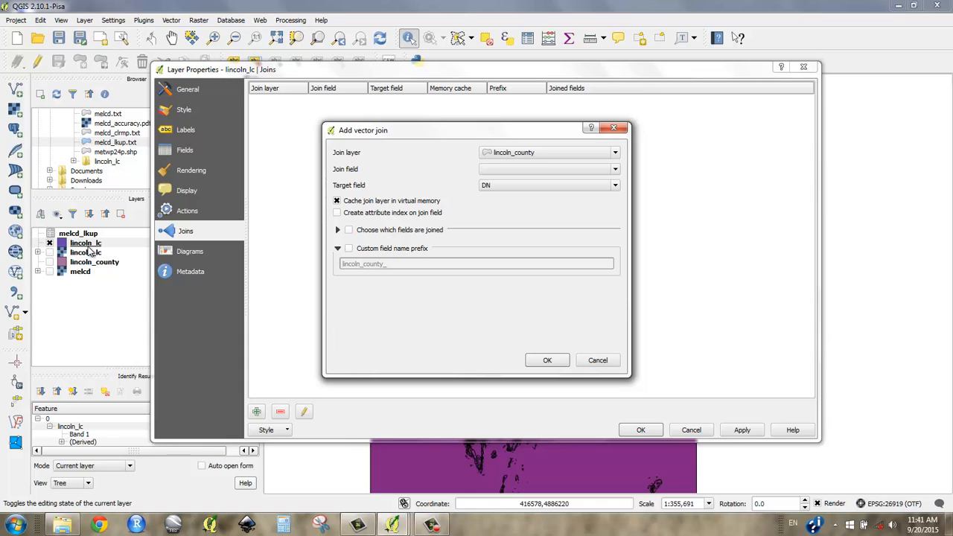
{"action": "left_click", "coordinate": [492, 158]}
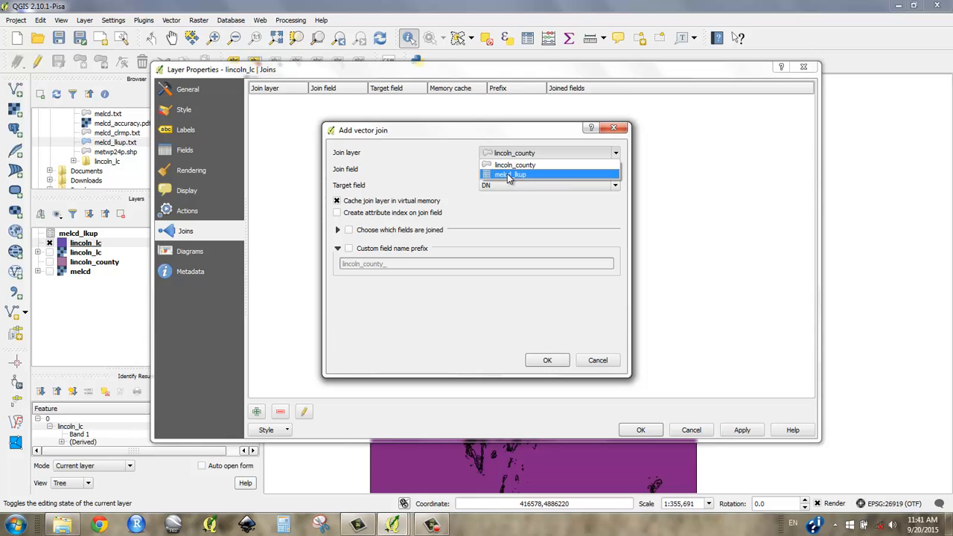
{"action": "left_click", "coordinate": [508, 176]}
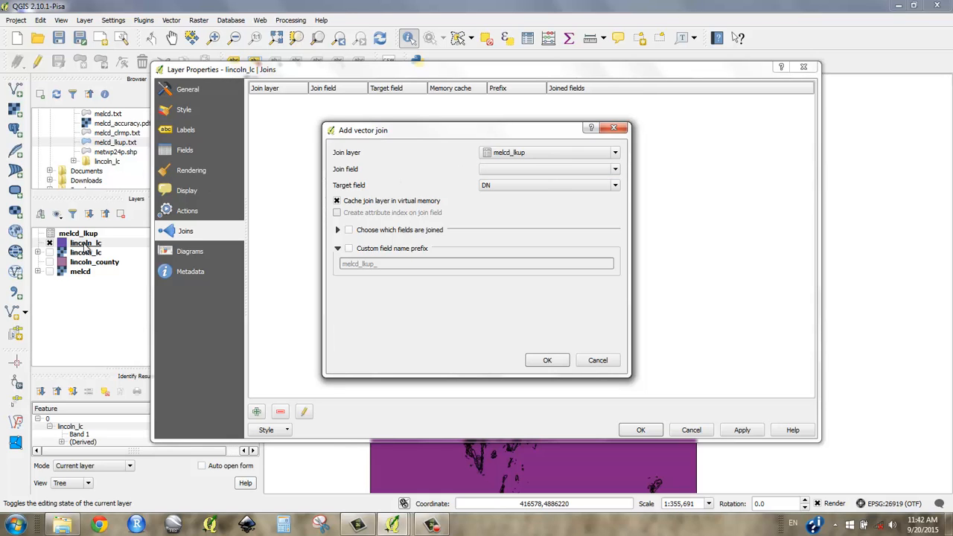
Pair the join field value with the target field DN, and close the join and layer properties dialogs.
{"action": "left_click", "coordinate": [511, 170]}
{"action": "left_click", "coordinate": [511, 182]}
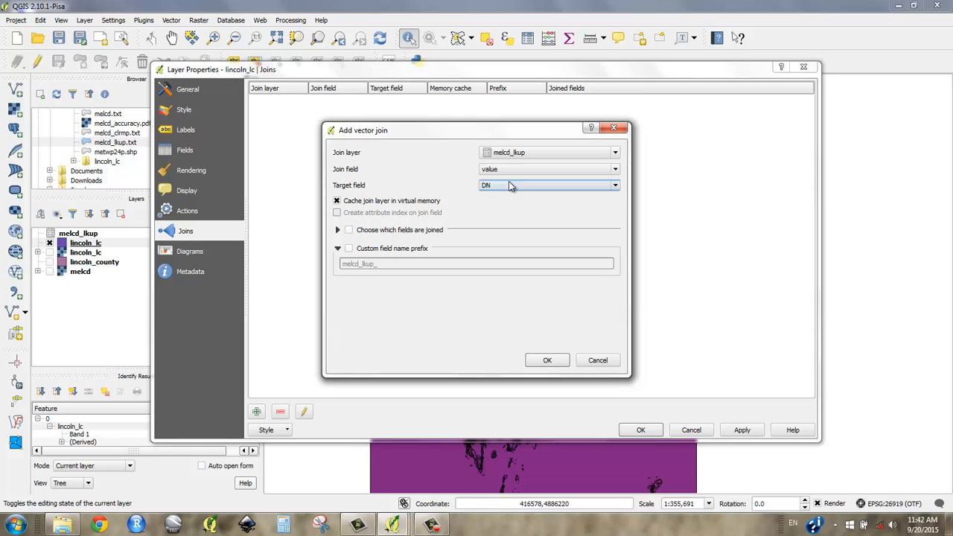
{"action": "left_click", "coordinate": [509, 187]}
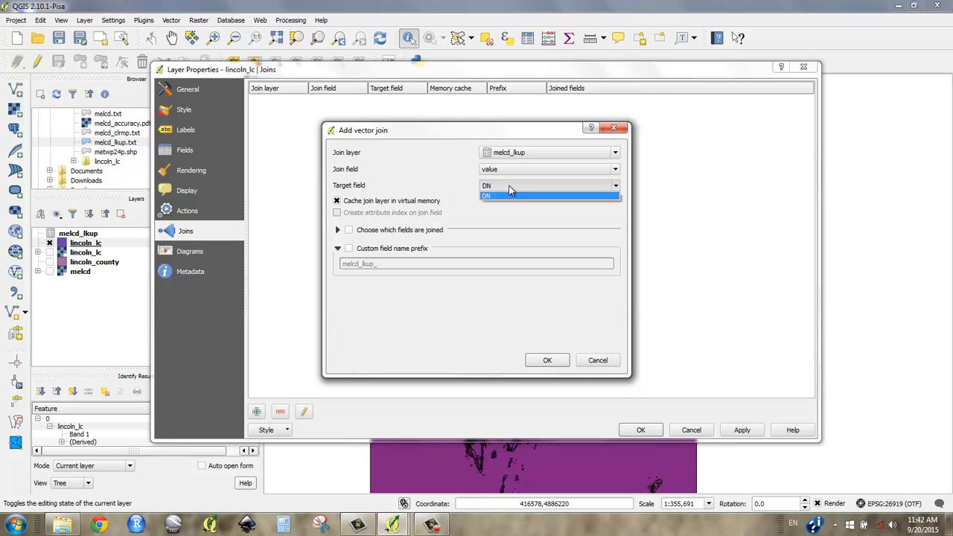
{"action": "left_click", "coordinate": [509, 187]}
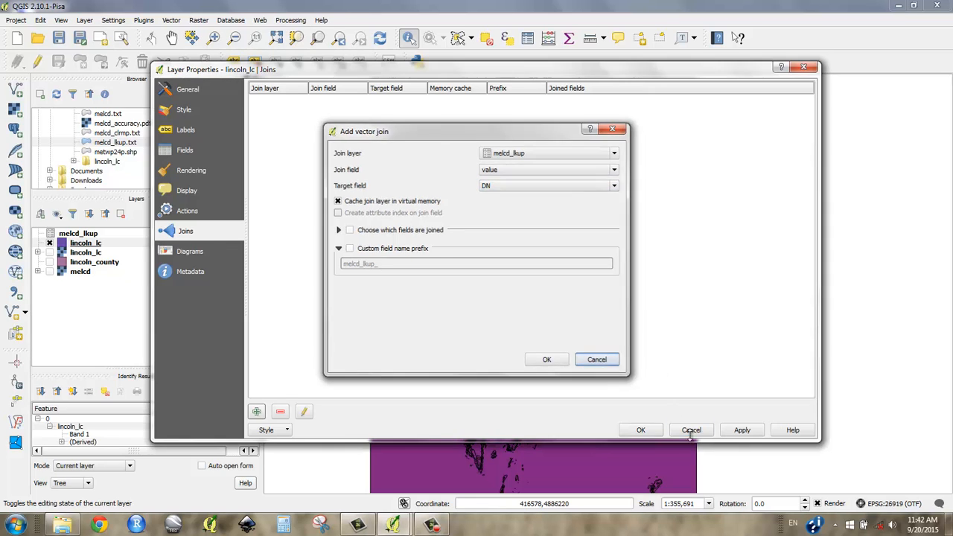
{"action": "left_click", "coordinate": [548, 360]}
{"action": "left_click", "coordinate": [641, 430]}
Compare the attribute tables of the lincoln_lc polygon layer and the melcd_lkup table to examine their shared code fields.
{"action": "right_click", "coordinate": [90, 246]}
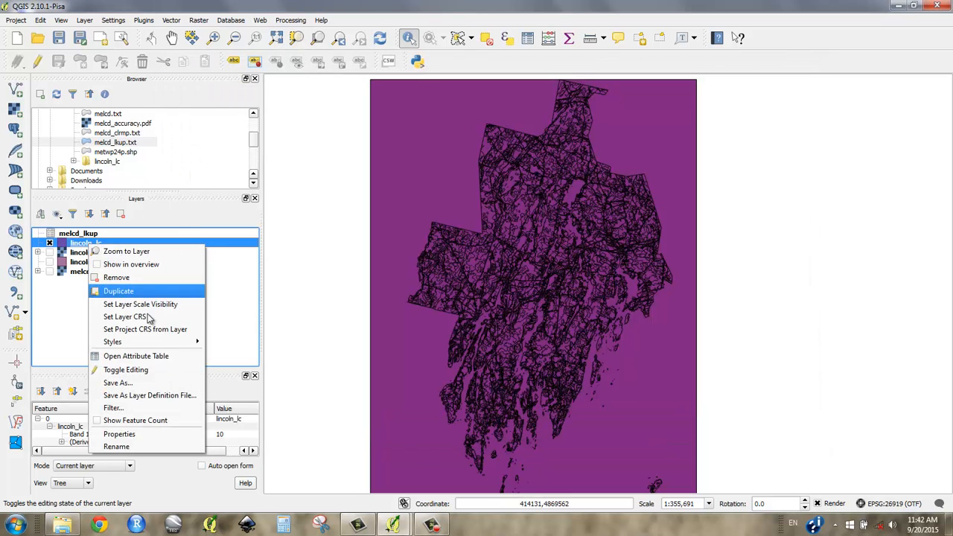
{"action": "left_click", "coordinate": [166, 358]}
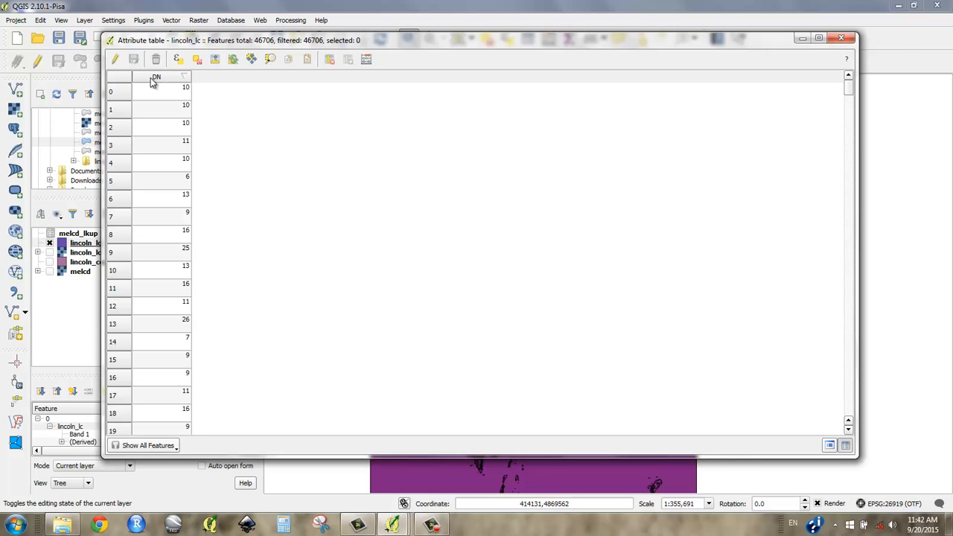
{"action": "right_click", "coordinate": [79, 234]}
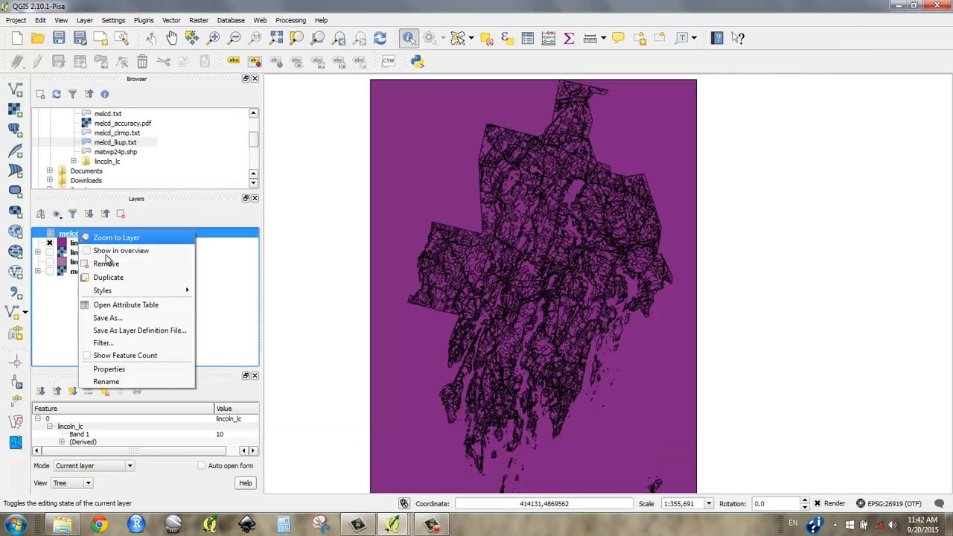
{"action": "left_click", "coordinate": [137, 310]}
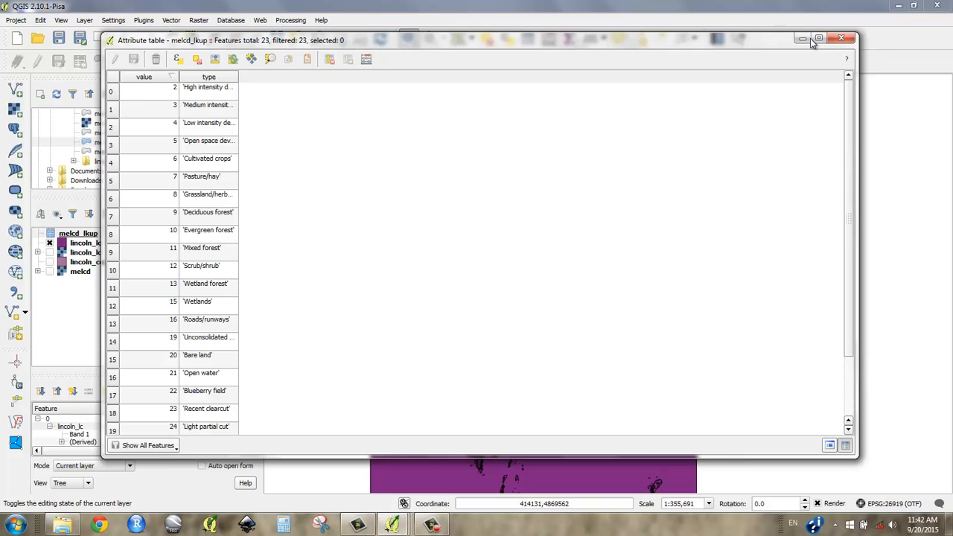
{"action": "left_click", "coordinate": [803, 38]}
Join melcd_lkup to the lincoln_lc polygon layer, using value as the join field and DN as the target field.
{"action": "left_click", "coordinate": [75, 245]}
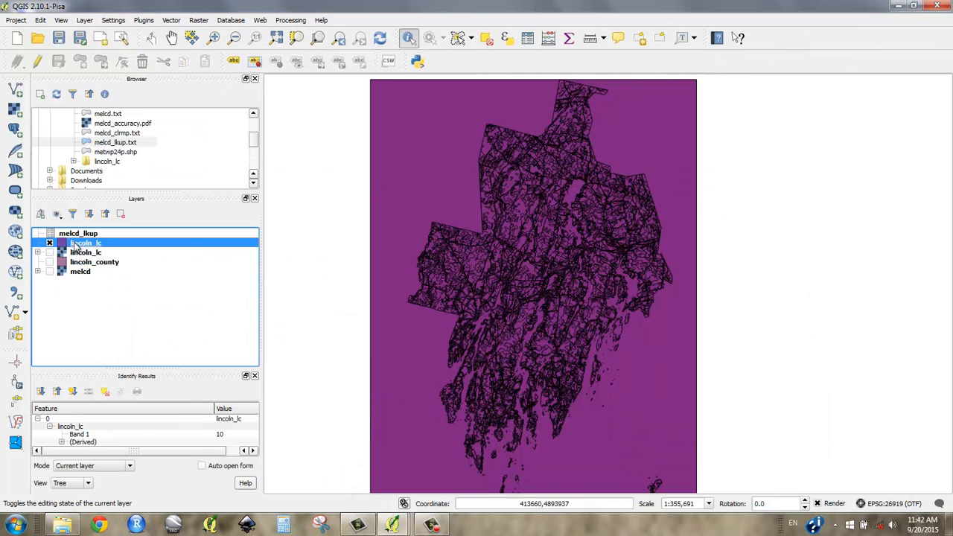
{"action": "right_click", "coordinate": [75, 245]}
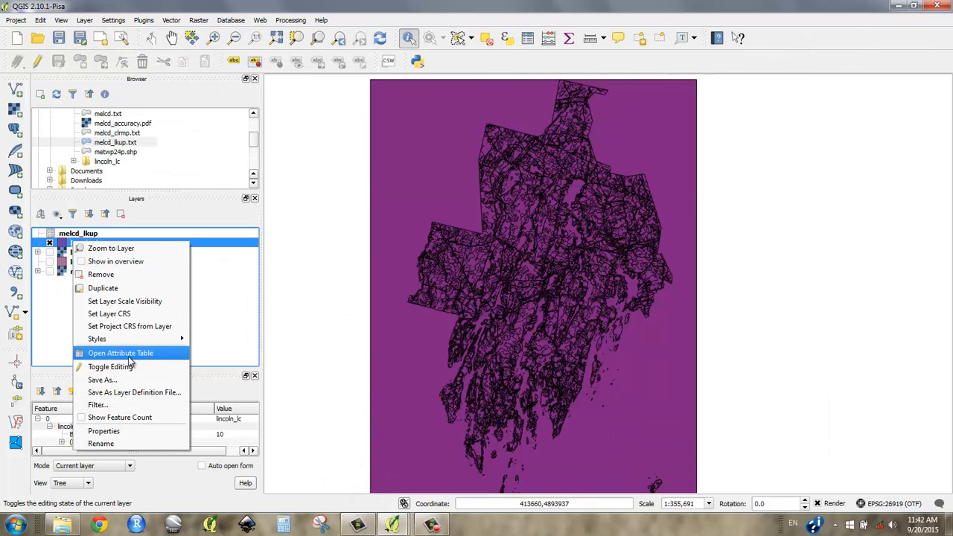
{"action": "left_click", "coordinate": [148, 435]}
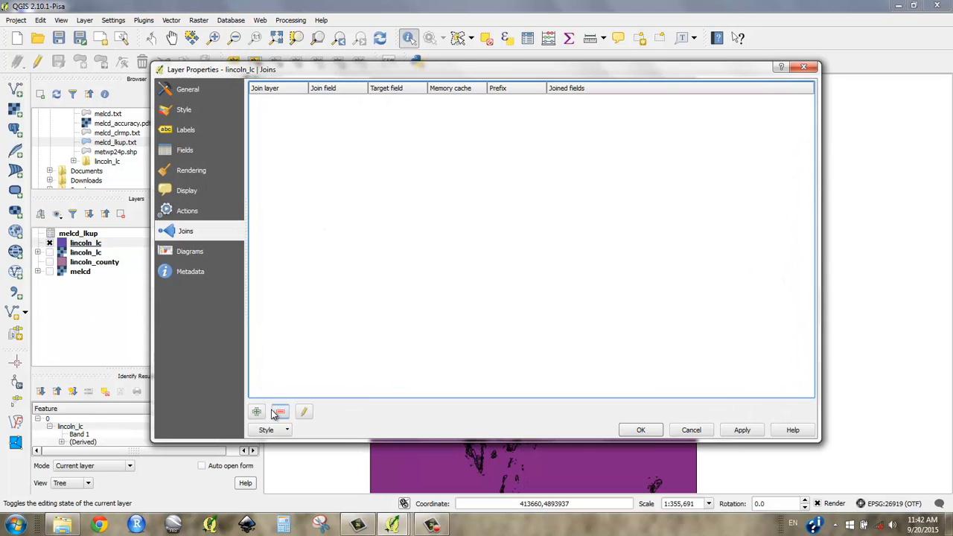
{"action": "left_click", "coordinate": [256, 412]}
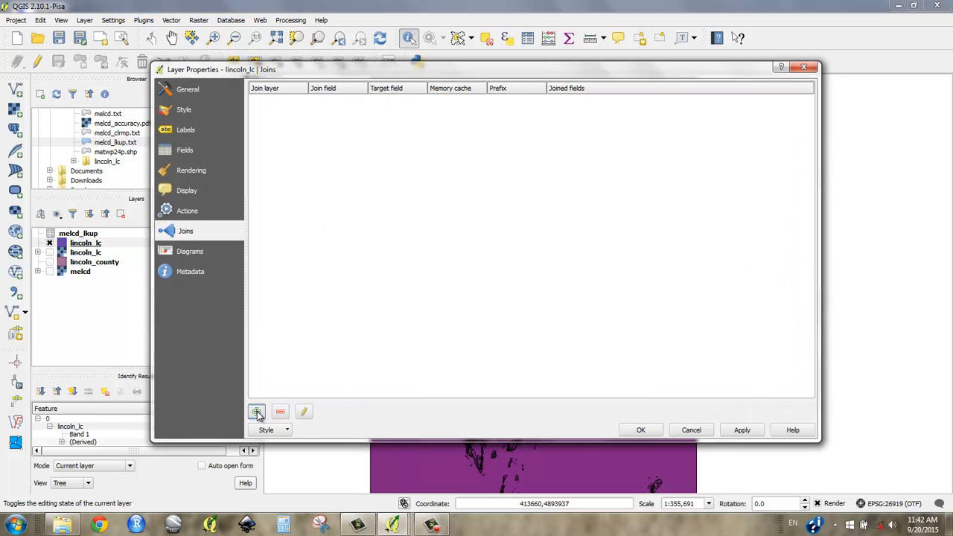
{"action": "left_click", "coordinate": [523, 154]}
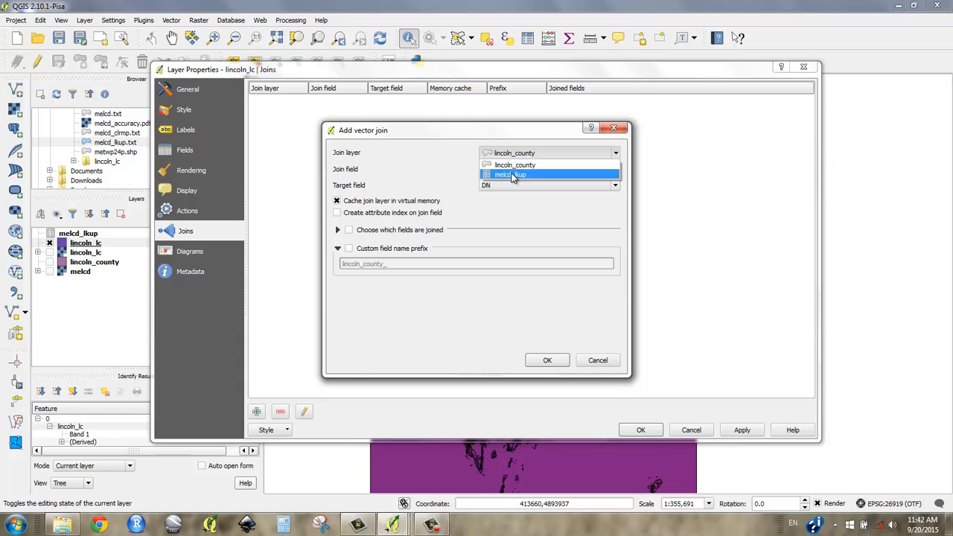
{"action": "left_click", "coordinate": [512, 175]}
{"action": "left_click", "coordinate": [505, 173]}
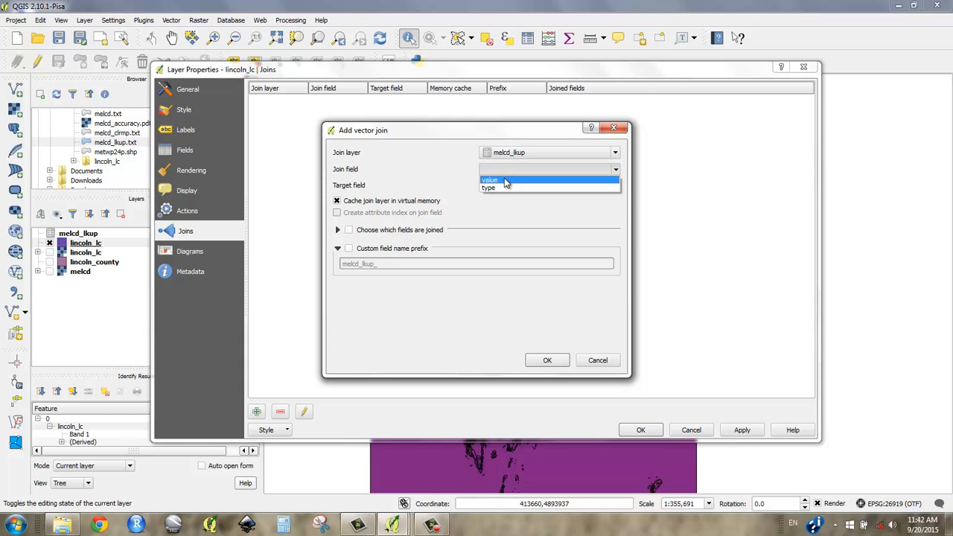
{"action": "left_click", "coordinate": [492, 178]}
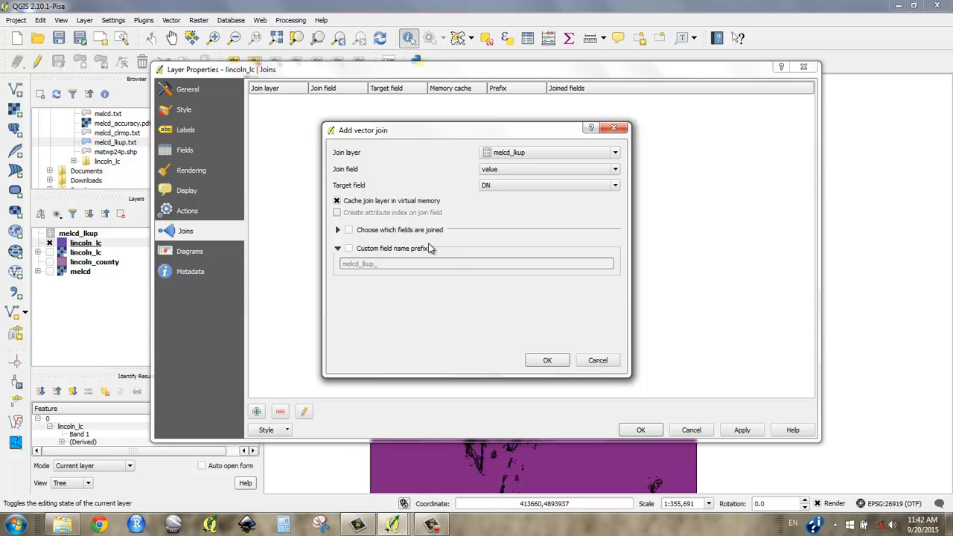
{"action": "left_click", "coordinate": [548, 362]}
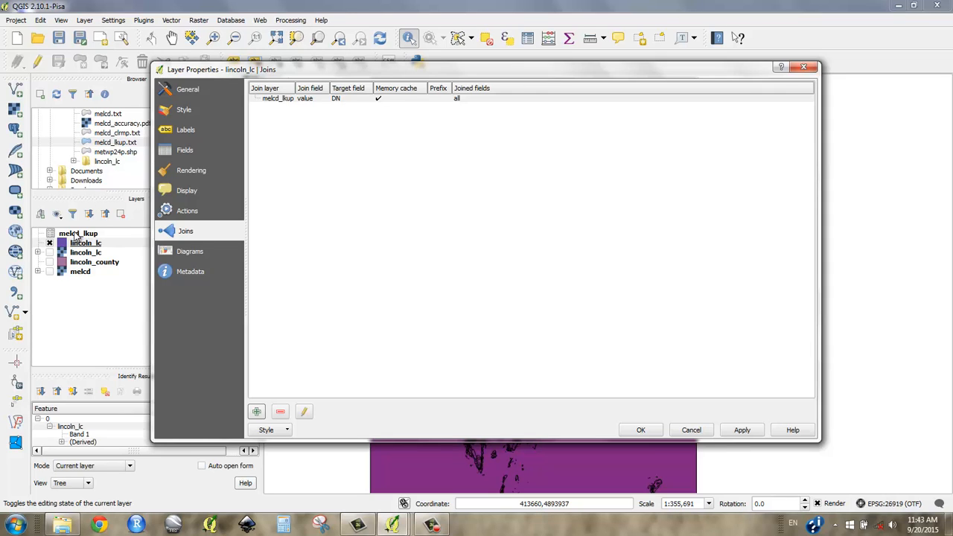
{"action": "left_click", "coordinate": [641, 431]}
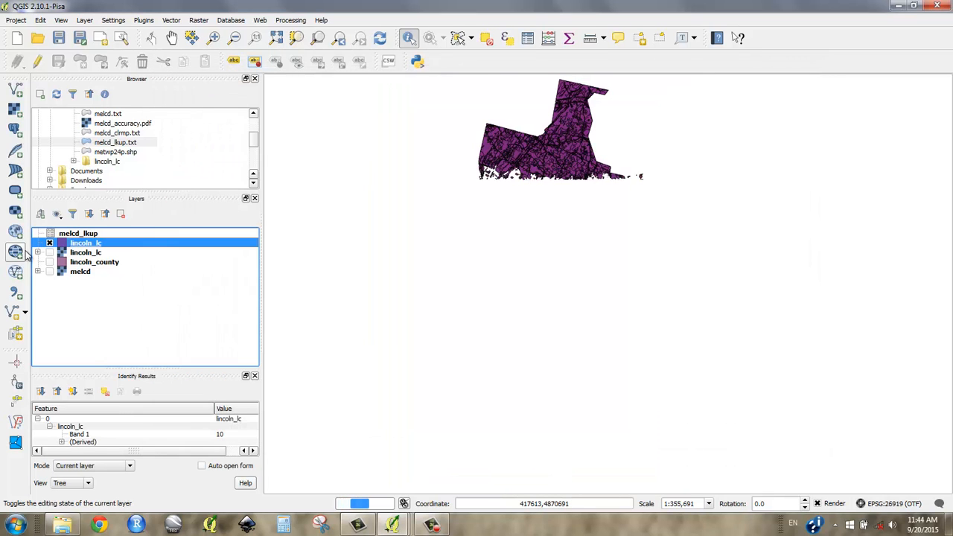
Examine the lincoln_lc polygon layer's attribute table for the joined land cover types, and close it.
{"action": "right_click", "coordinate": [80, 245]}
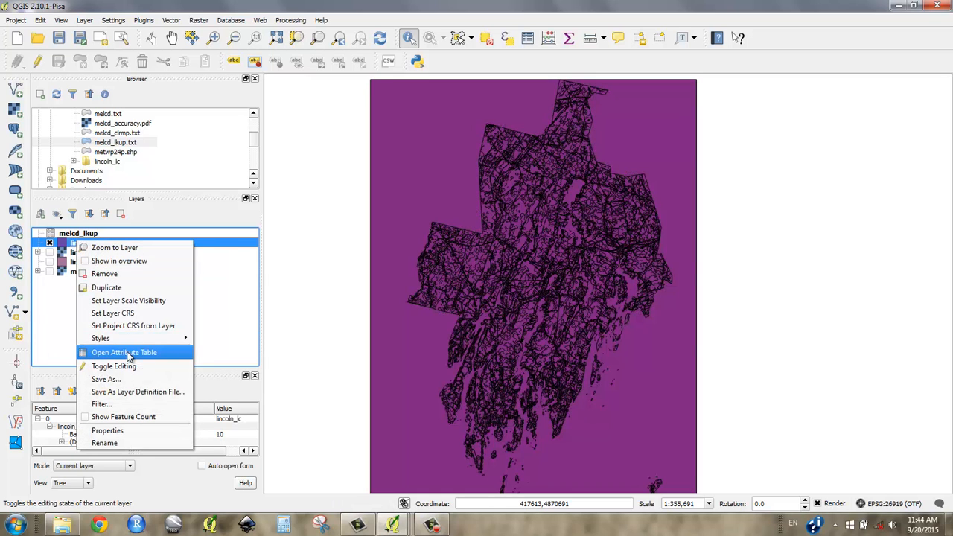
{"action": "left_click", "coordinate": [128, 355]}
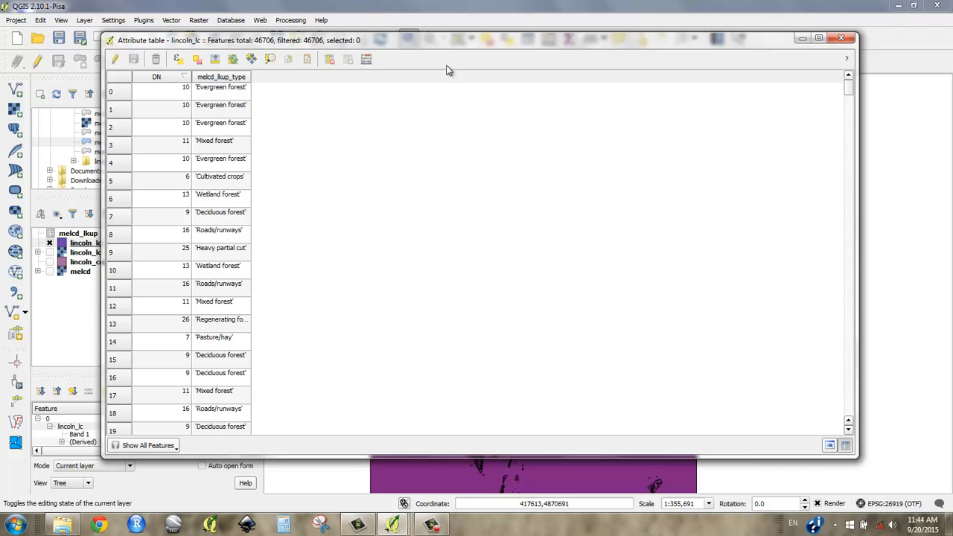
{"action": "left_click", "coordinate": [842, 38]}
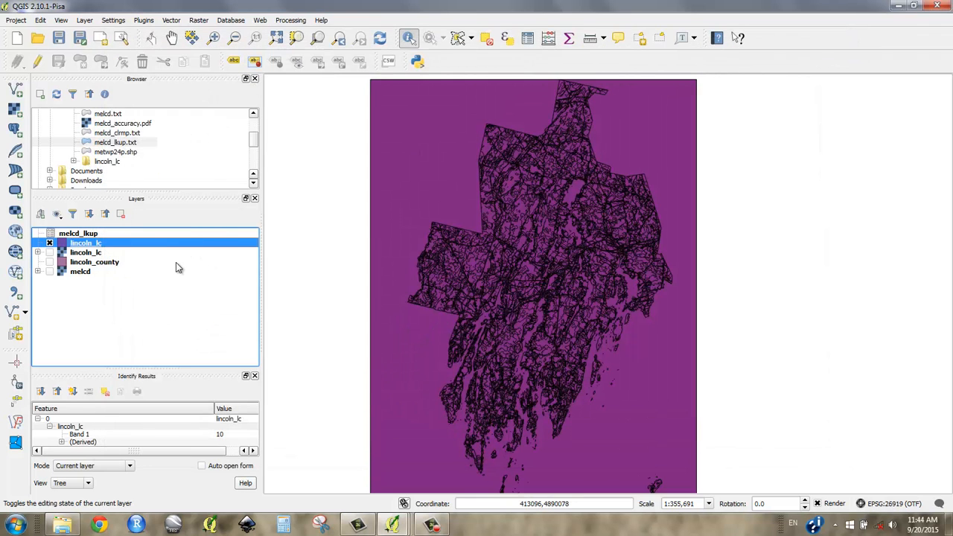
Switch the lincoln_lc polygon layer's style from a single symbol to Categorized.
{"action": "right_click", "coordinate": [87, 249]}
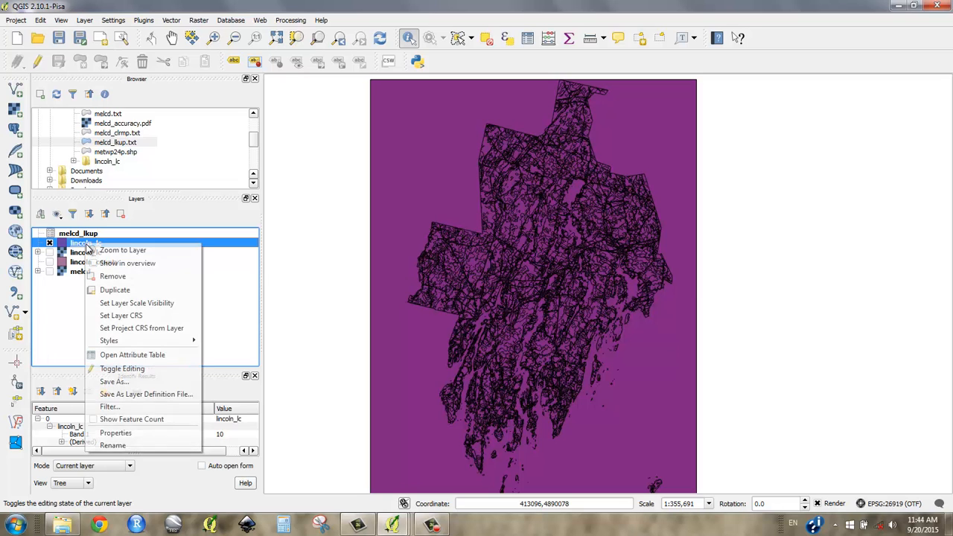
{"action": "left_click", "coordinate": [144, 434]}
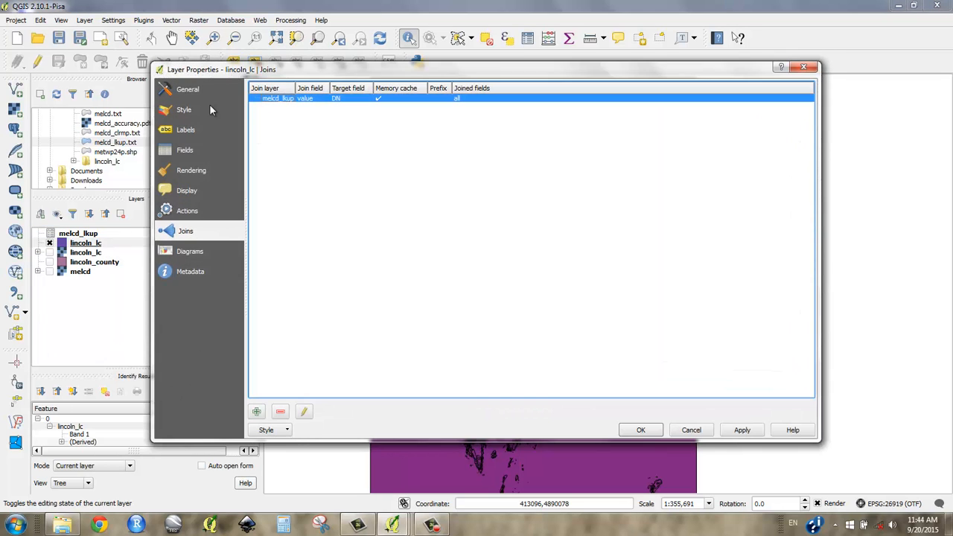
{"action": "left_click", "coordinate": [195, 109]}
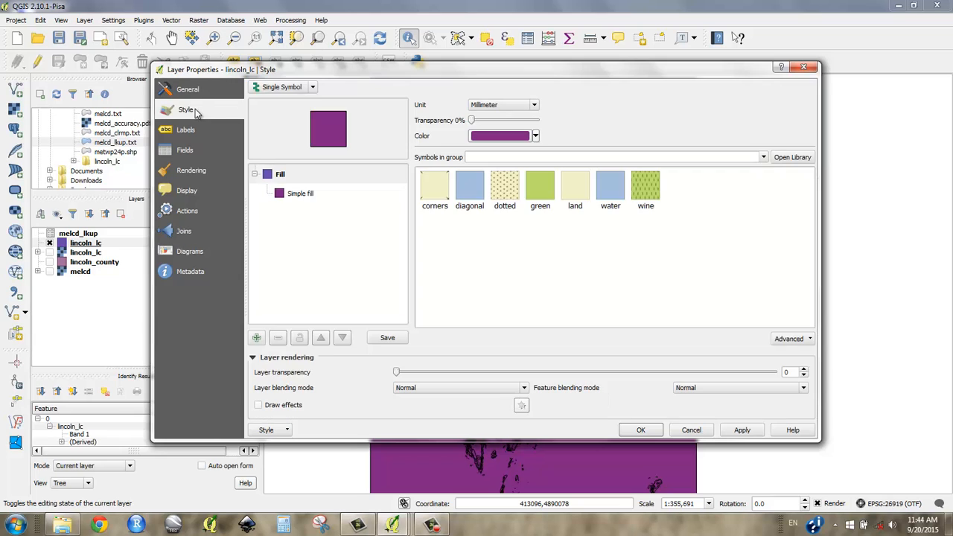
{"action": "left_click", "coordinate": [290, 88]}
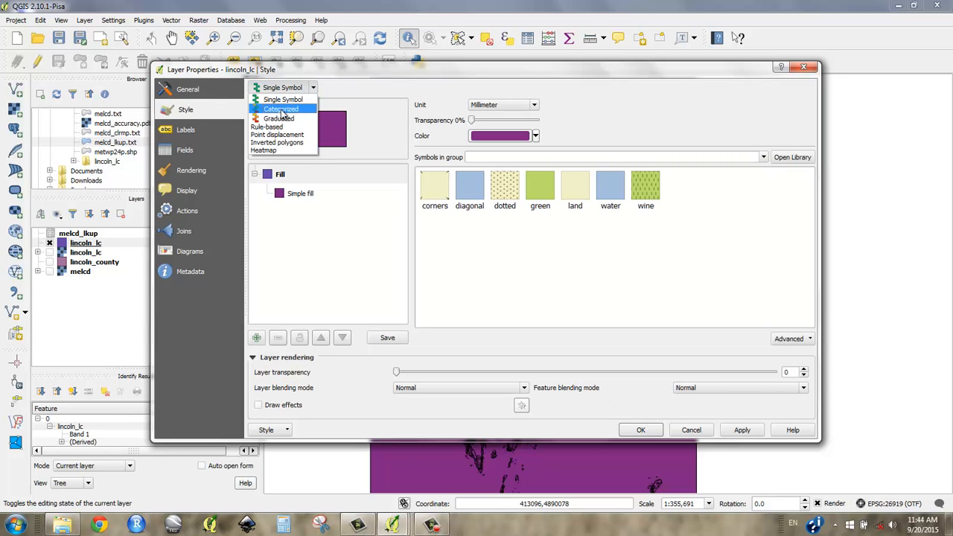
{"action": "left_click", "coordinate": [281, 111]}
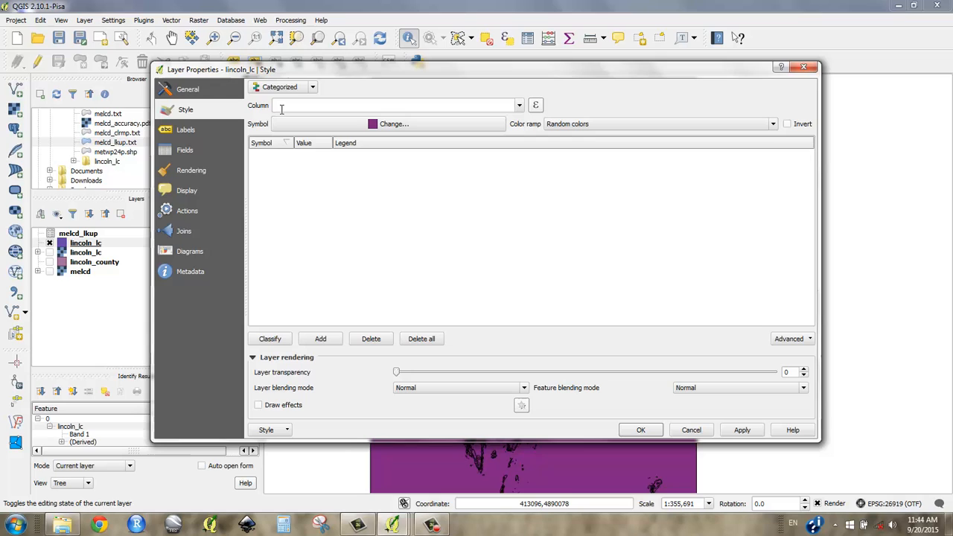
Classify the layer's categories by the DN column with random colors.
{"action": "left_click", "coordinate": [520, 105]}
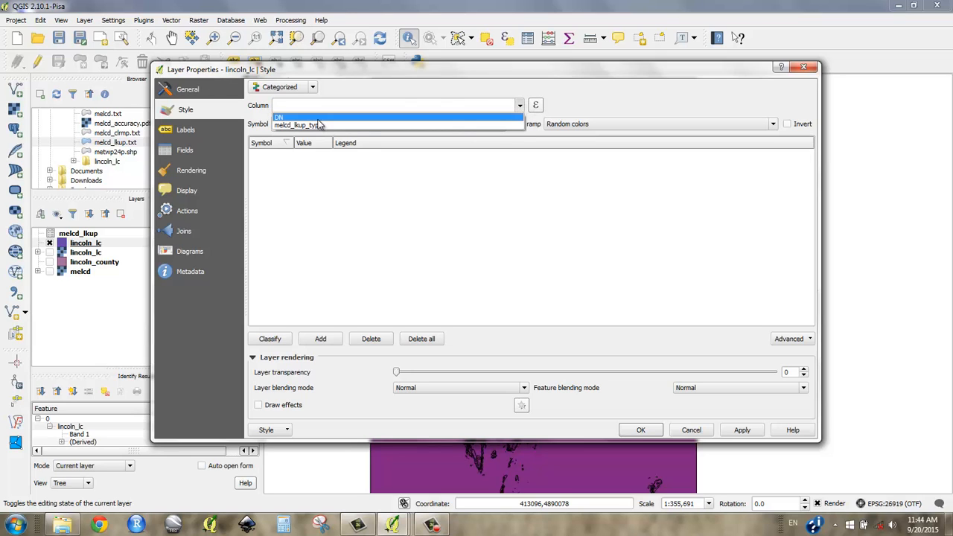
{"action": "left_click", "coordinate": [318, 119]}
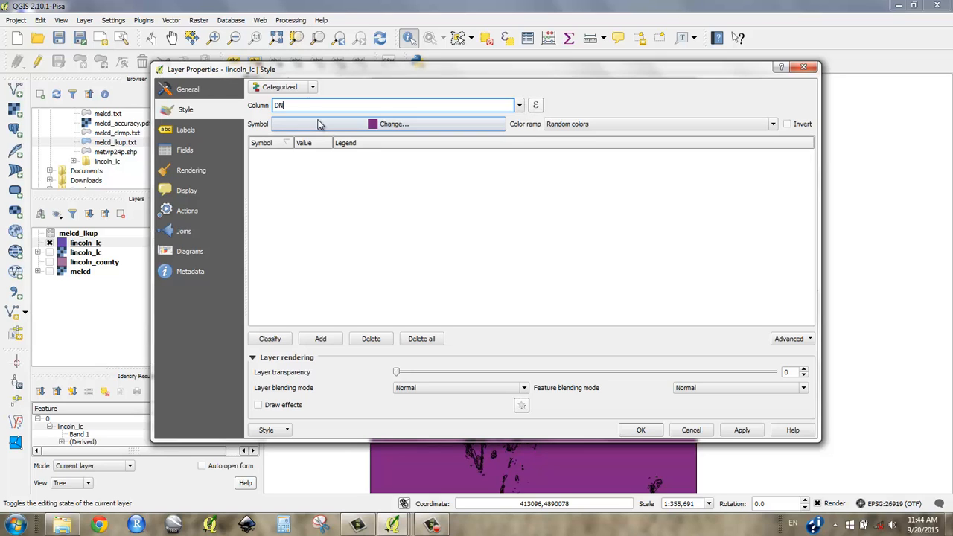
{"action": "left_click", "coordinate": [269, 339]}
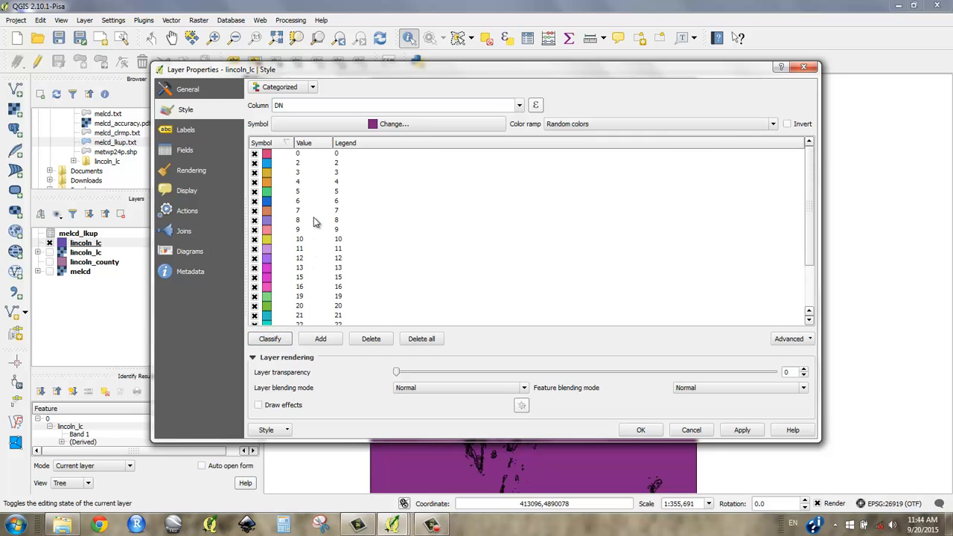
Reclassify the categories by melcd_lkup_type, deleting the existing classes, and widen the Value column to show the full names.
{"action": "left_click", "coordinate": [520, 106]}
{"action": "left_click", "coordinate": [320, 124]}
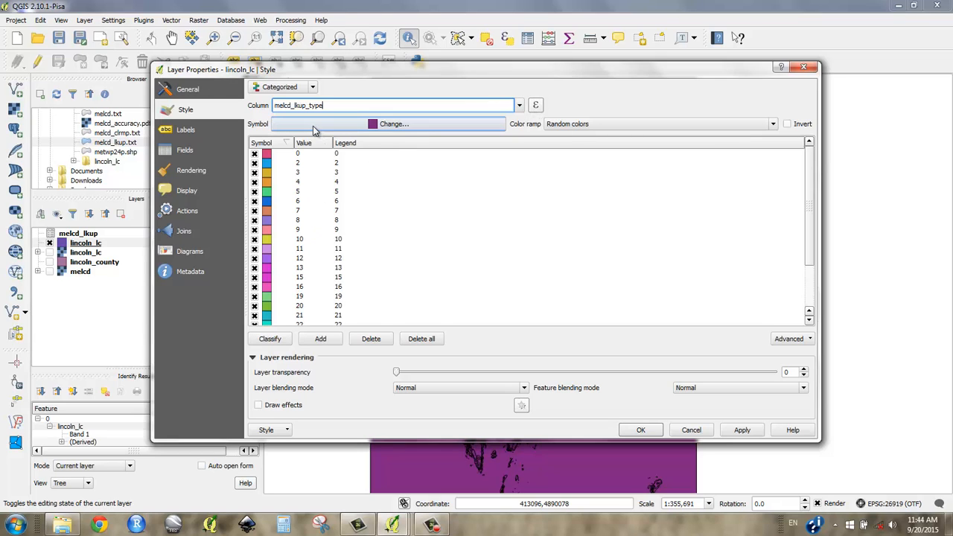
{"action": "left_click", "coordinate": [272, 339]}
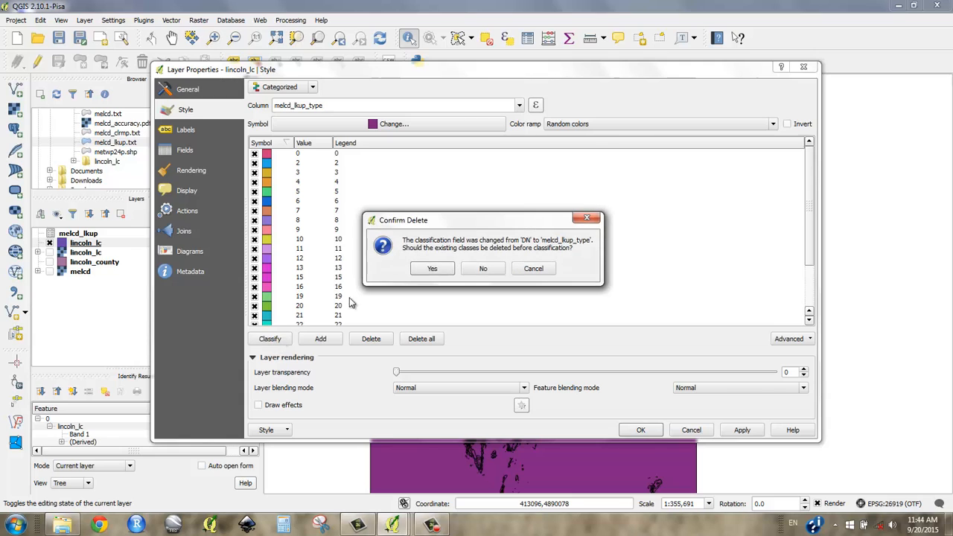
{"action": "left_click", "coordinate": [432, 269]}
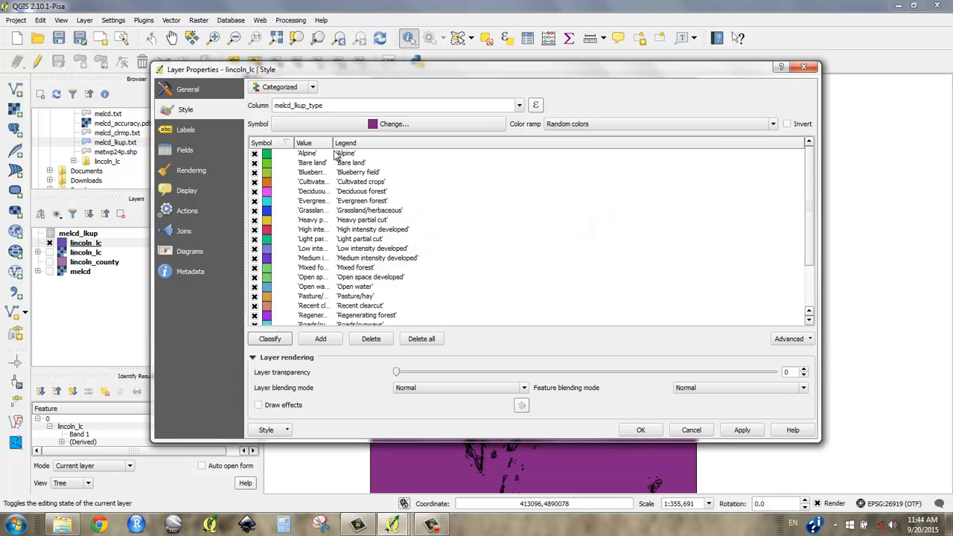
{"action": "left_click_drag", "start_coordinate": [335, 154], "coordinate": [394, 155]}
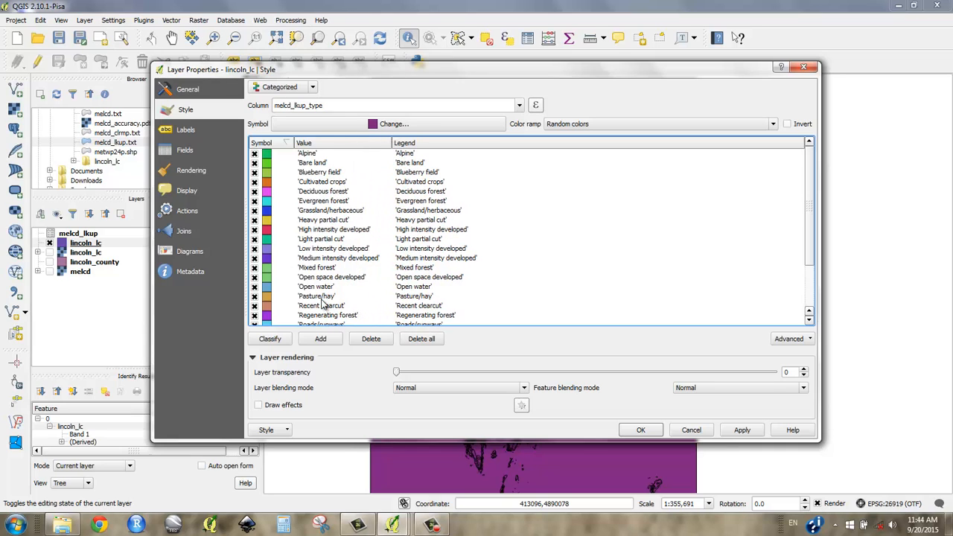
Apply the categorized style to lincoln_lc, check the recolored map behind the properties dialog, and accept the settings.
{"action": "left_click", "coordinate": [743, 430]}
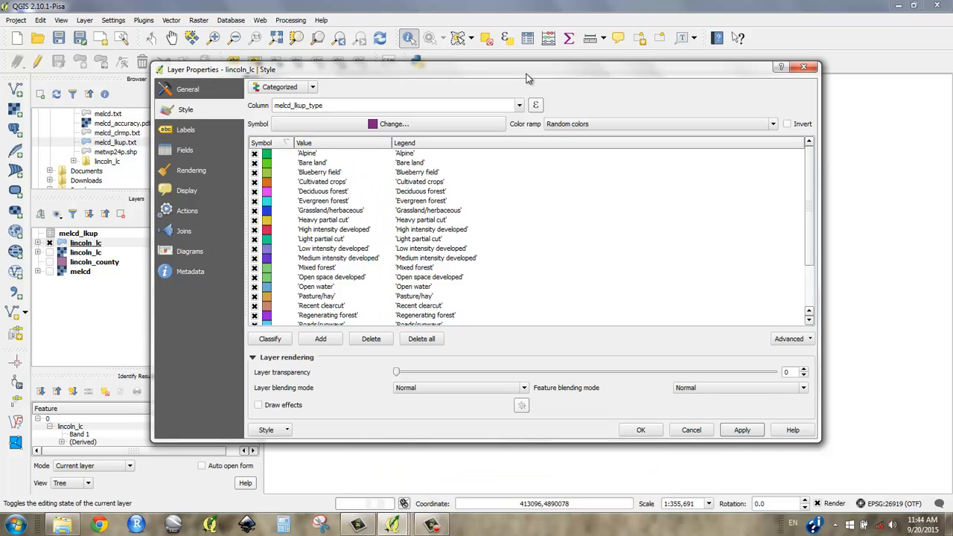
{"action": "left_click_drag", "start_coordinate": [546, 73], "coordinate": [518, 449]}
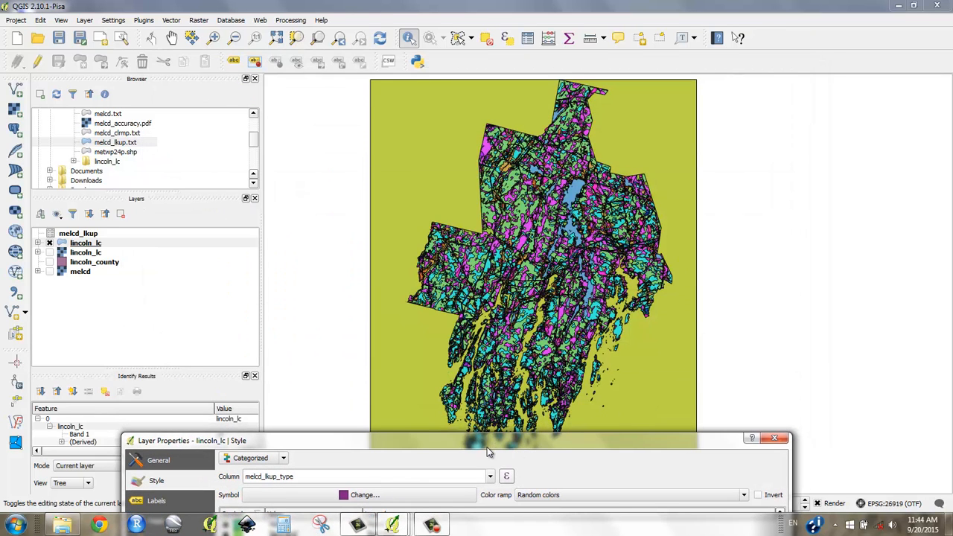
{"action": "left_click_drag", "start_coordinate": [481, 444], "coordinate": [481, 119]}
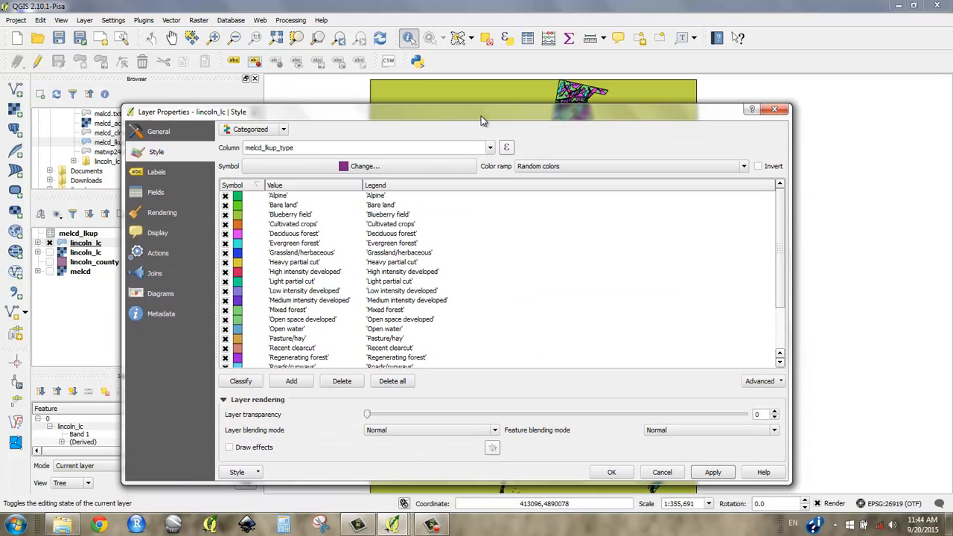
{"action": "left_click", "coordinate": [612, 473]}
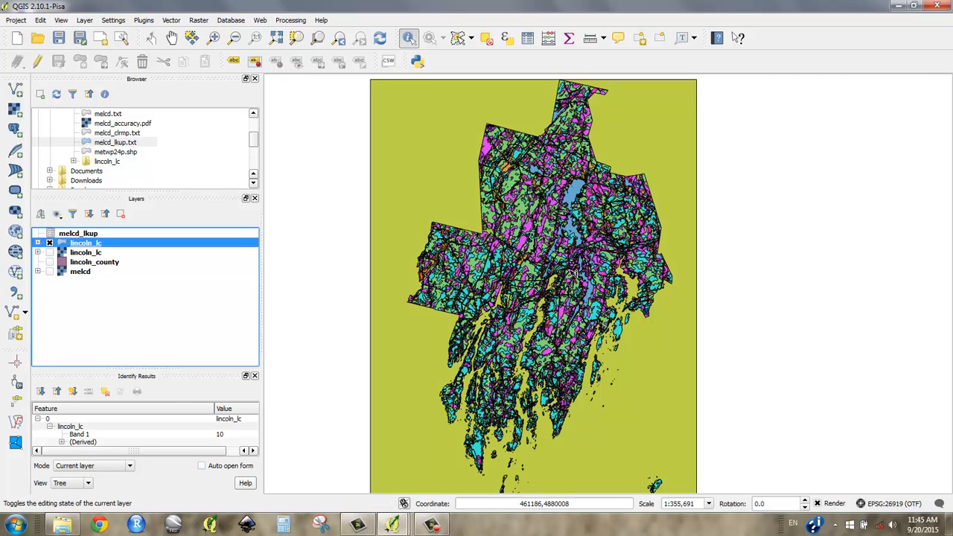
Build a select-by-expression query on the lincoln_lc polygons that matches melcd_lkup_type to the 'Wetlands' value.
{"action": "right_click", "coordinate": [84, 244]}
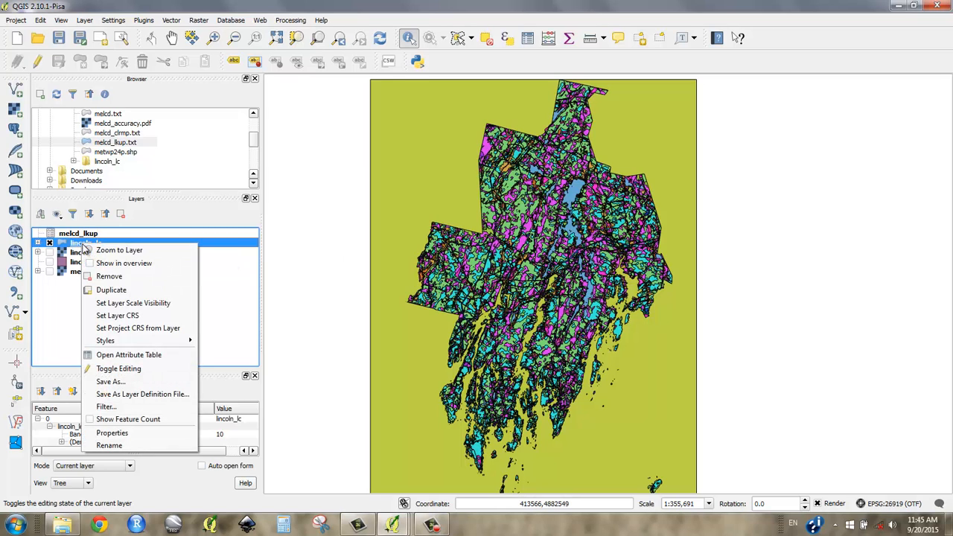
{"action": "left_click", "coordinate": [157, 358]}
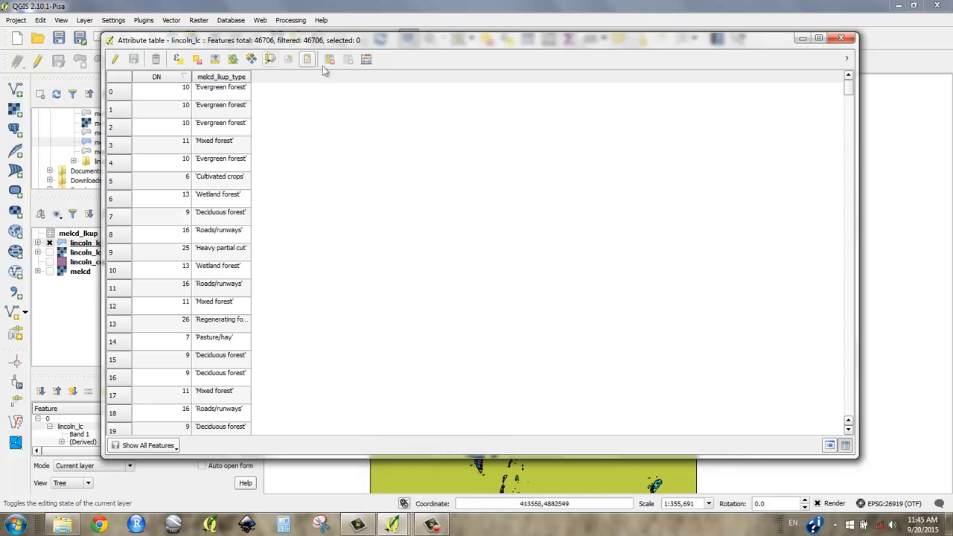
{"action": "left_click", "coordinate": [180, 62]}
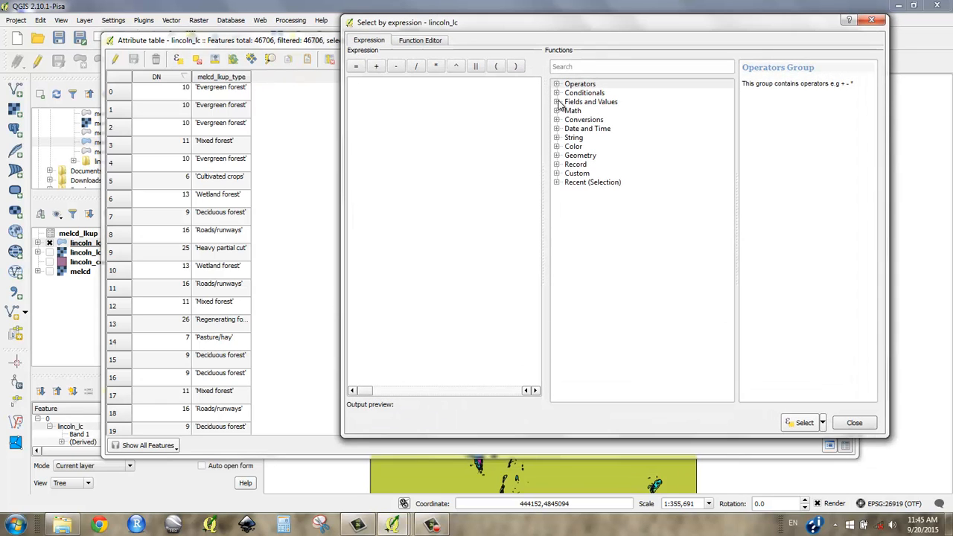
{"action": "left_click", "coordinate": [558, 102]}
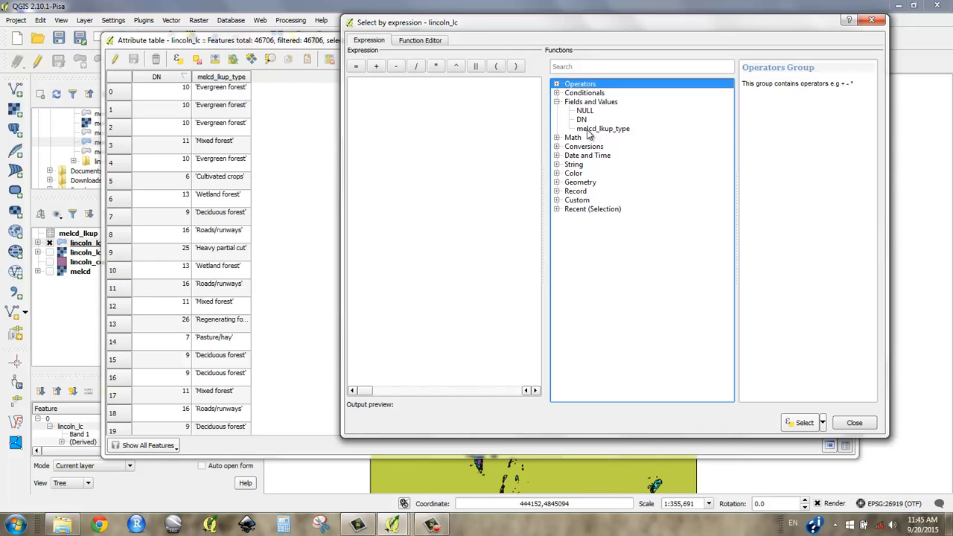
{"action": "double_click", "coordinate": [588, 129]}
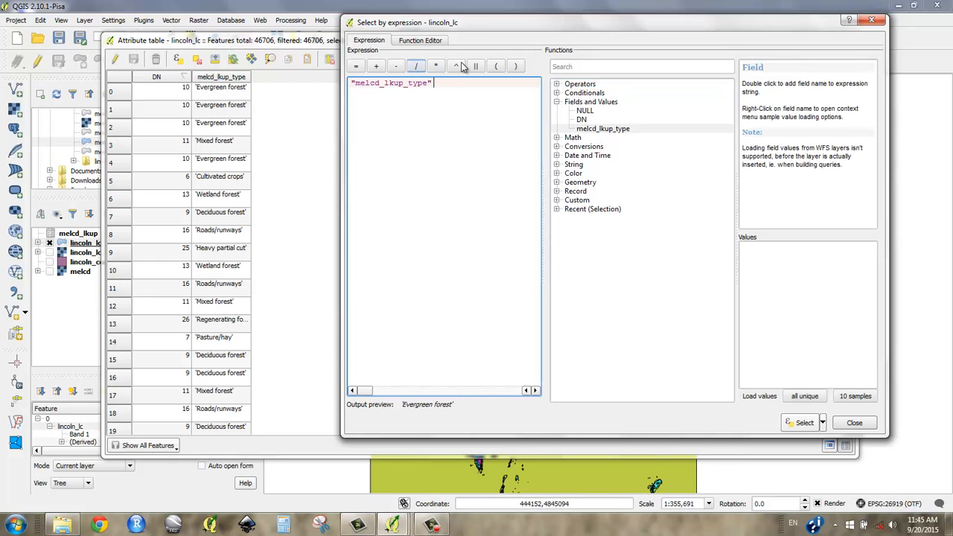
{"action": "left_click", "coordinate": [359, 67]}
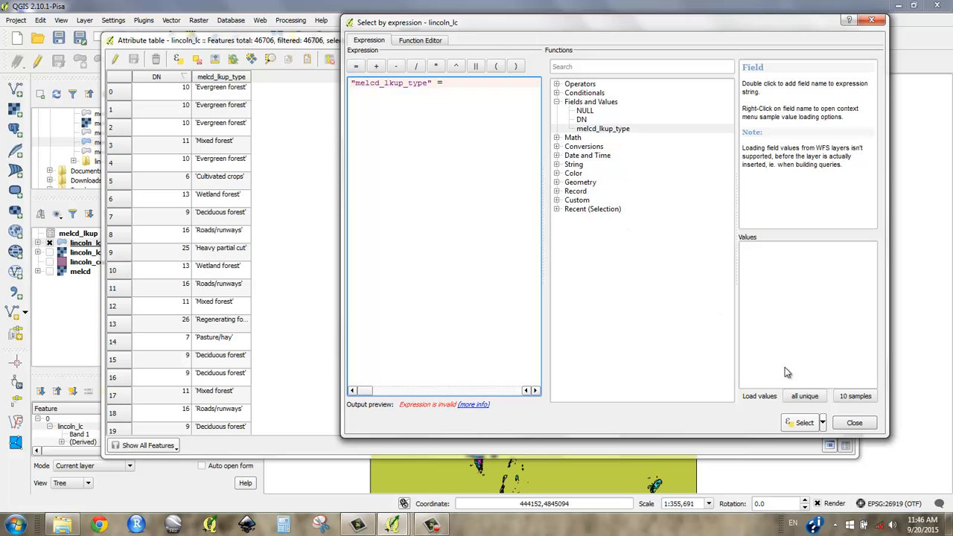
{"action": "left_click", "coordinate": [816, 401]}
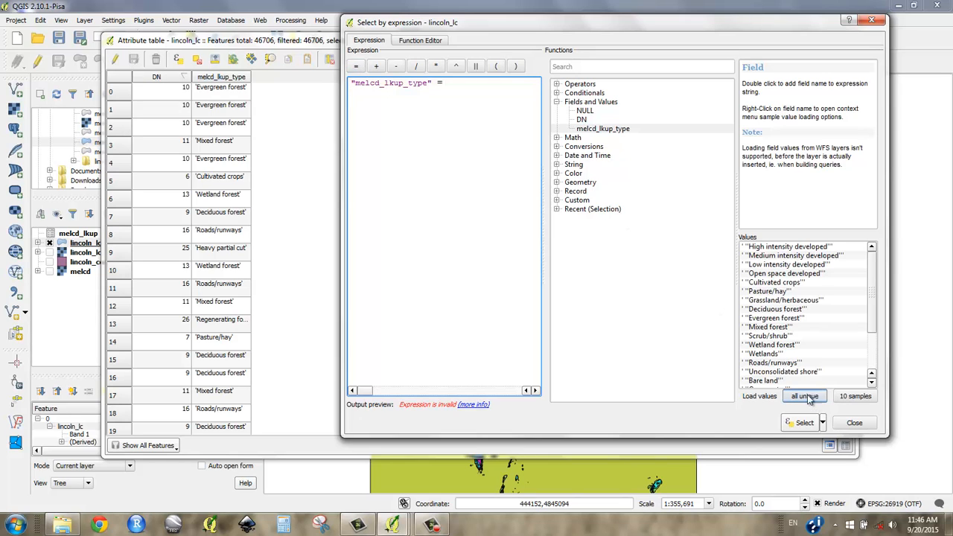
{"action": "double_click", "coordinate": [775, 355]}
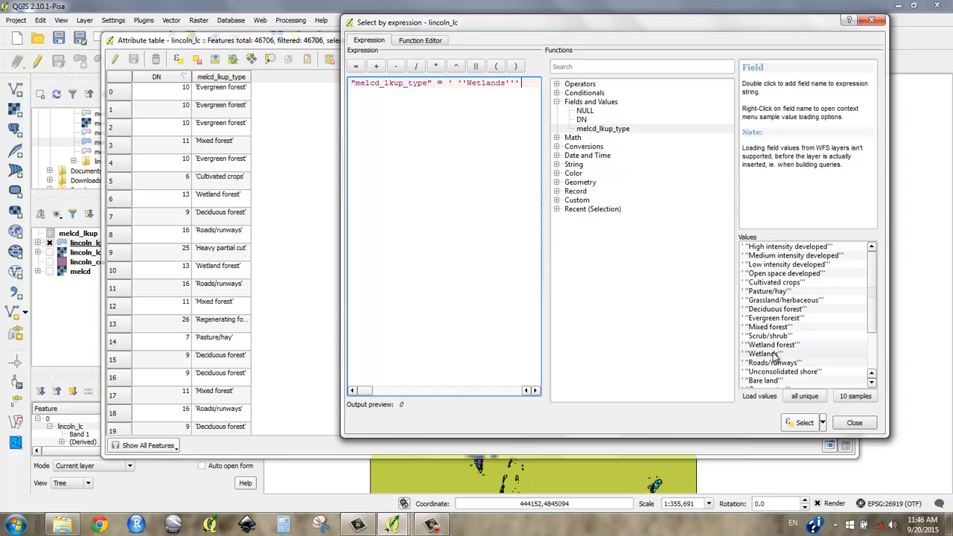
Run the wetlands selection on lincoln_lc, close the expression dialog and attribute table, and check the selected polygons on the map.
{"action": "left_click", "coordinate": [811, 430]}
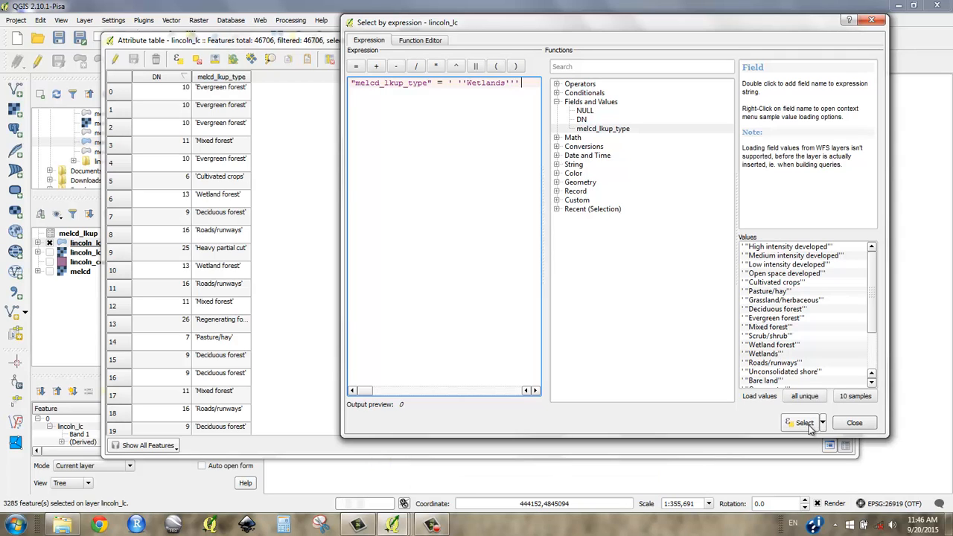
{"action": "left_click", "coordinate": [854, 424]}
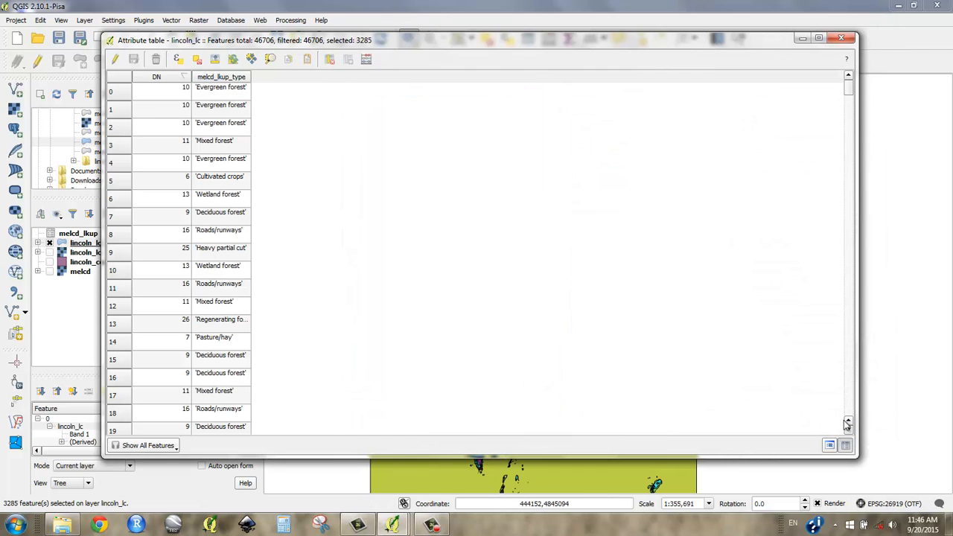
{"action": "left_click", "coordinate": [842, 38]}
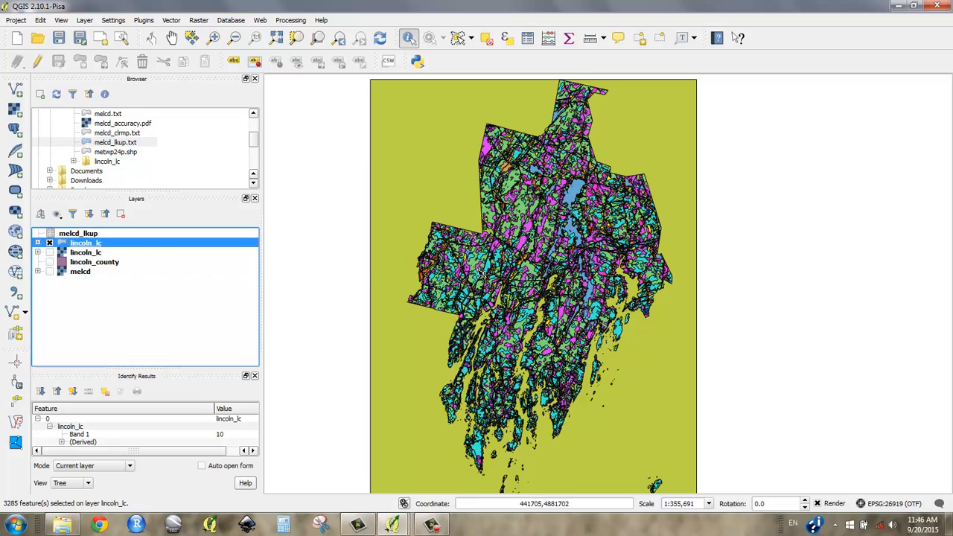
{"action": "scroll", "coordinate": [464, 264], "scroll_direction": "up", "scroll_amount": 2}
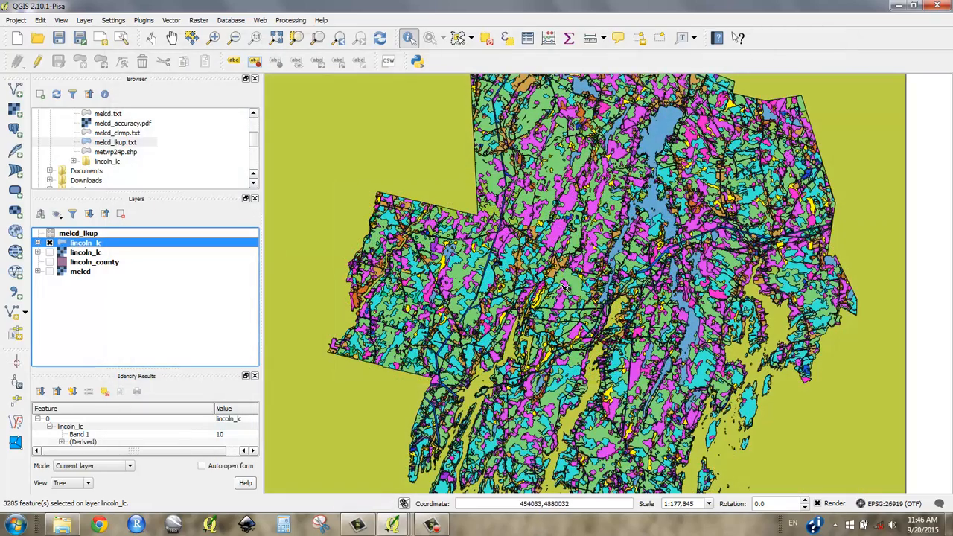
Export only the selected lincoln_lc features to an ESRI Shapefile named lincoln_wetlands in the Tutorial1 folder, adding it to the map.
{"action": "right_click", "coordinate": [80, 246]}
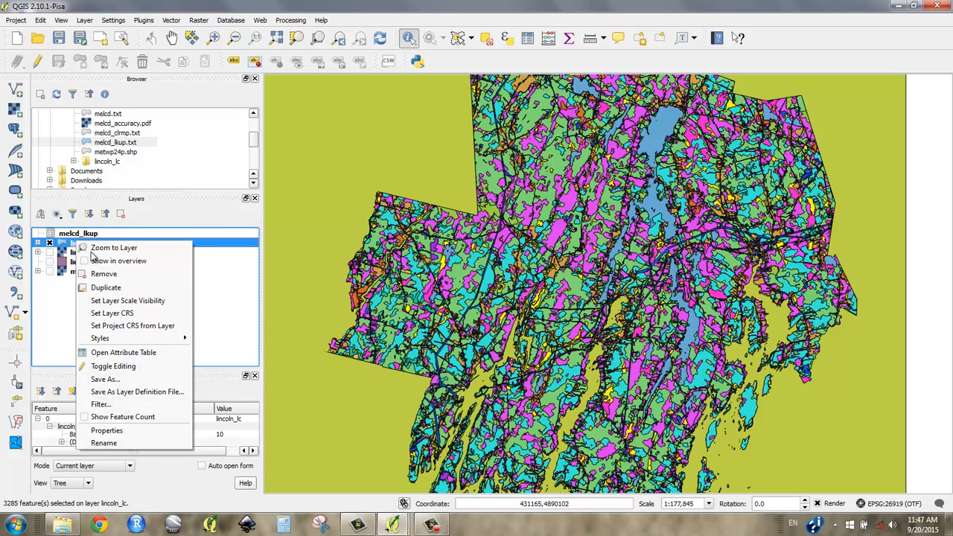
{"action": "left_click", "coordinate": [131, 382]}
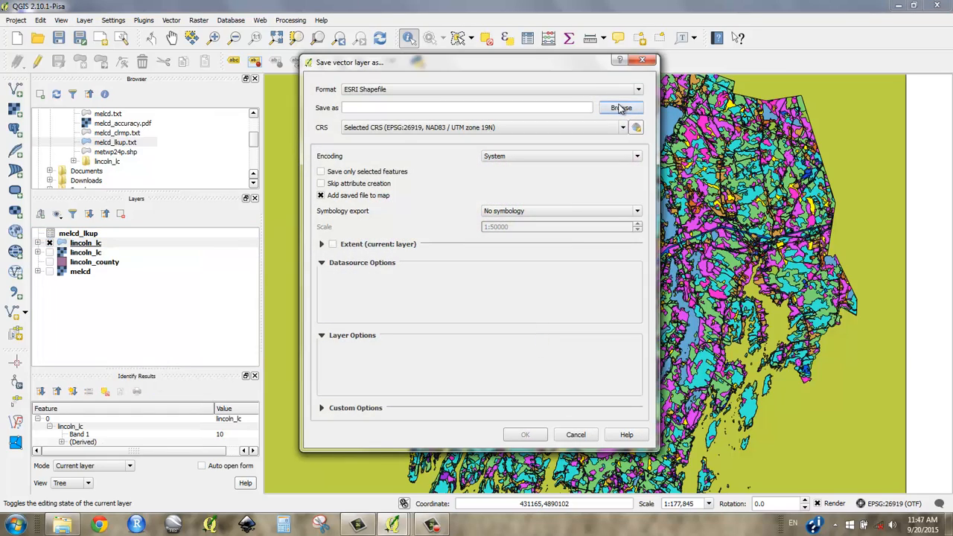
{"action": "left_click", "coordinate": [620, 109]}
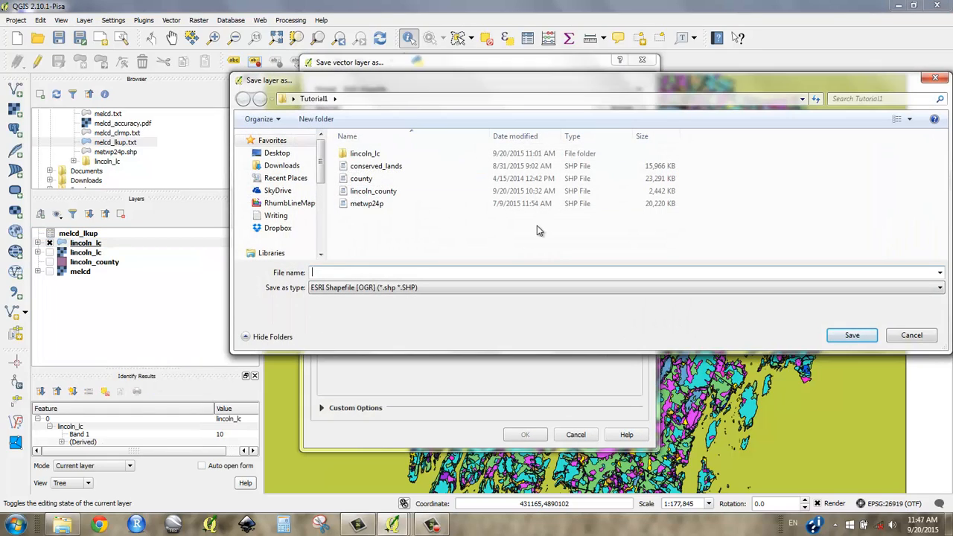
{"action": "type", "text": "lincoln_wetlands"}
{"action": "key", "text": "Return"}
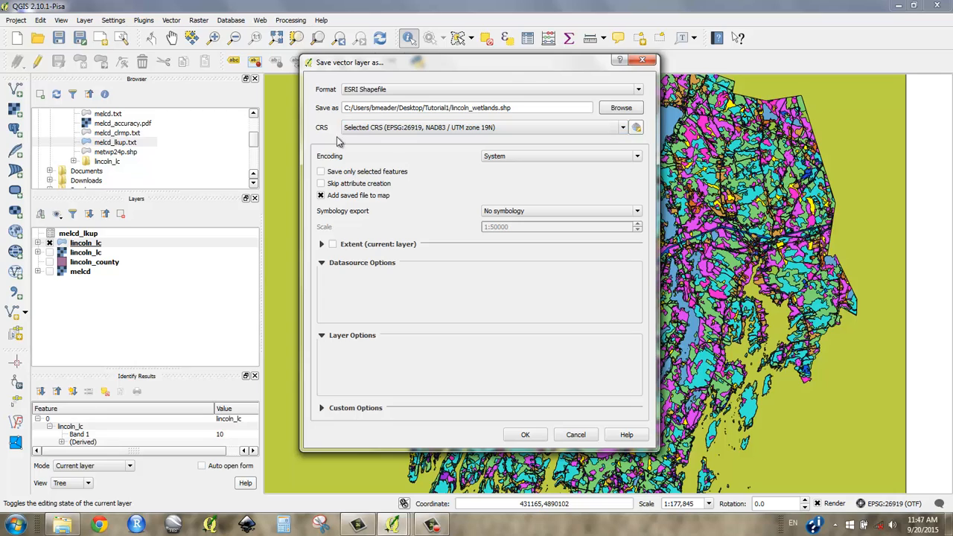
{"action": "left_click", "coordinate": [322, 172]}
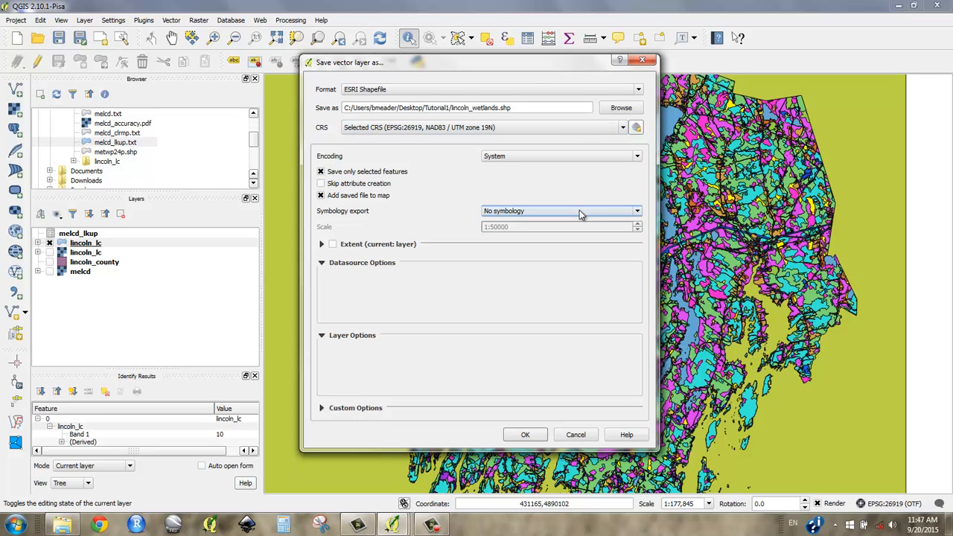
{"action": "left_click", "coordinate": [527, 436]}
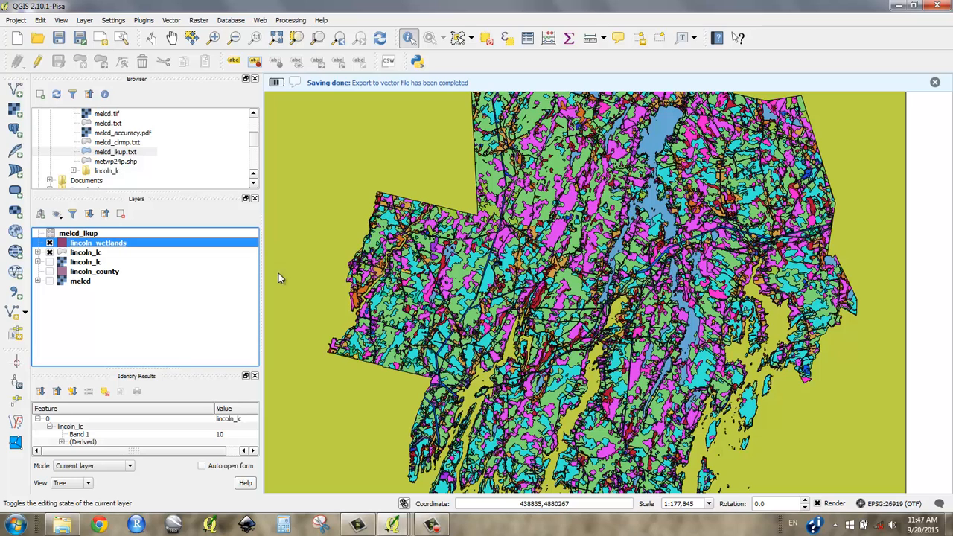
Hide the lincoln_lc polygon layer and check the lincoln_wetlands features on the map and in their attribute table.
{"action": "left_click", "coordinate": [50, 253]}
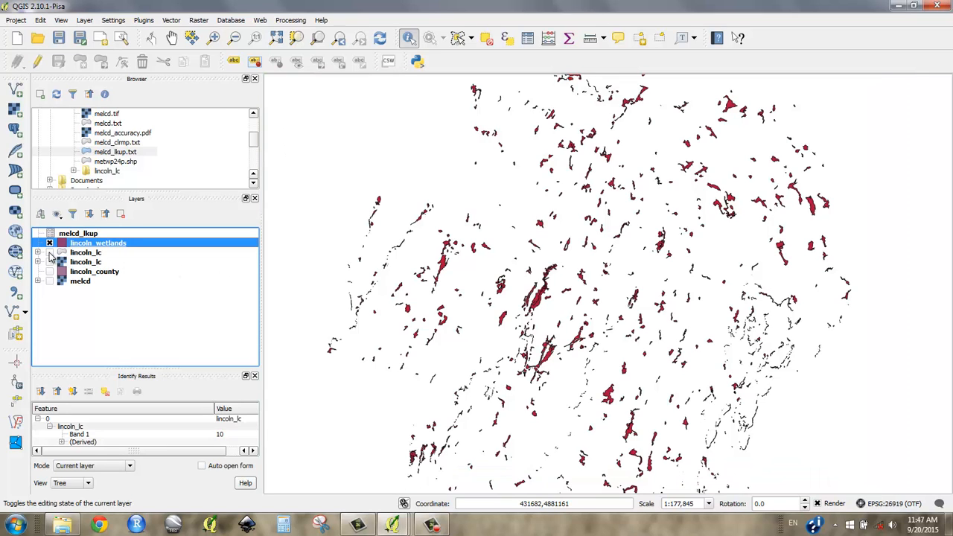
{"action": "scroll", "coordinate": [337, 216], "scroll_direction": "down", "scroll_amount": 1}
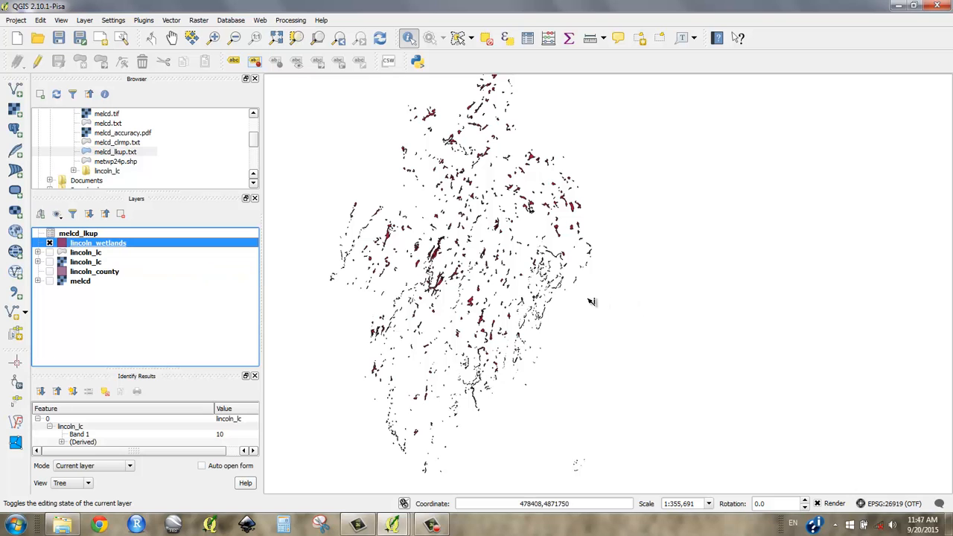
{"action": "right_click", "coordinate": [95, 243]}
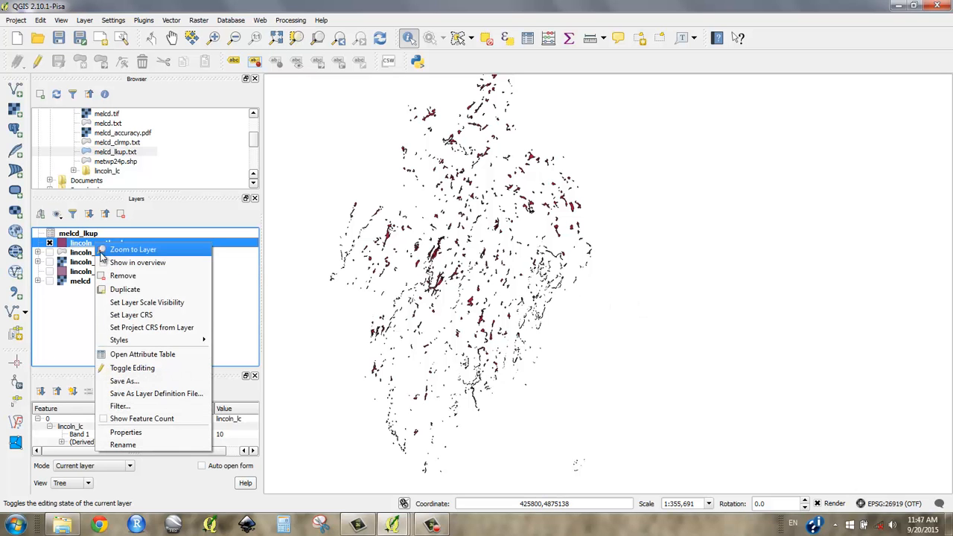
{"action": "left_click", "coordinate": [132, 353]}
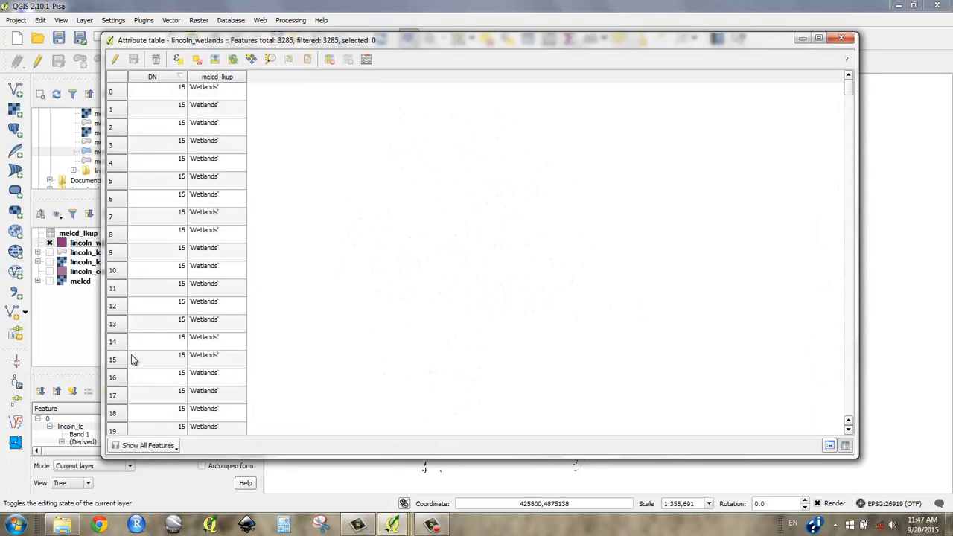
{"action": "left_click_drag", "start_coordinate": [849, 88], "coordinate": [870, 68]}
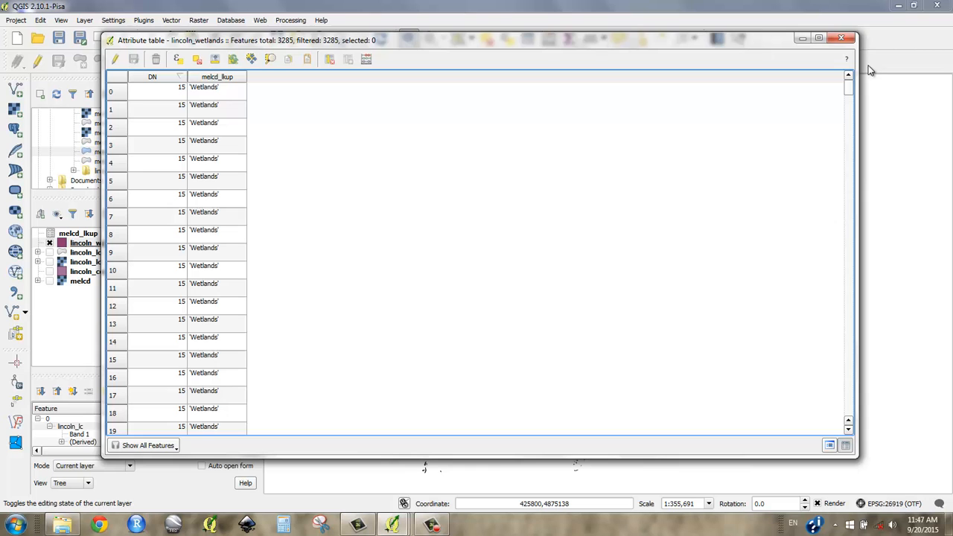
{"action": "left_click", "coordinate": [841, 38]}
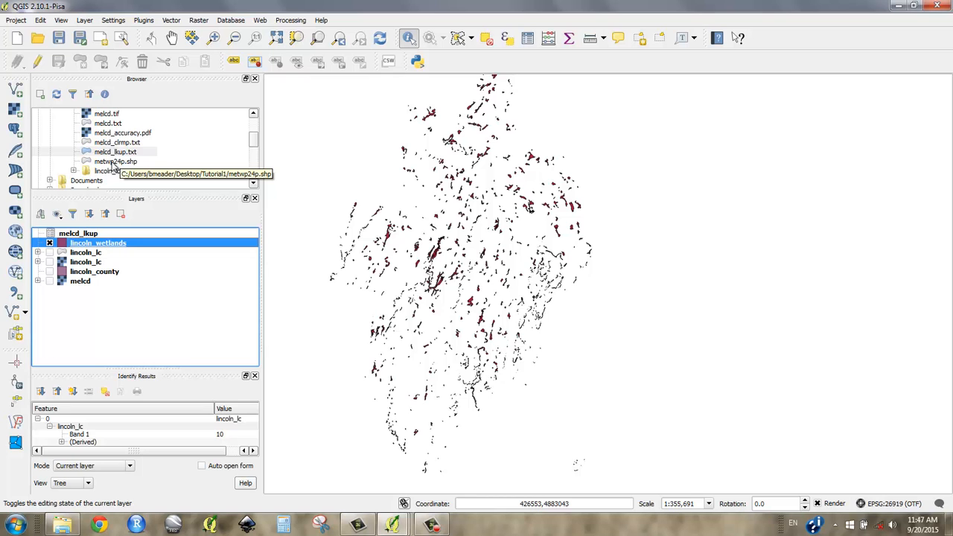
Add metwp24p.shp to the map and place its layer directly below lincoln_wetlands.
{"action": "left_click_drag", "start_coordinate": [113, 162], "coordinate": [320, 202]}
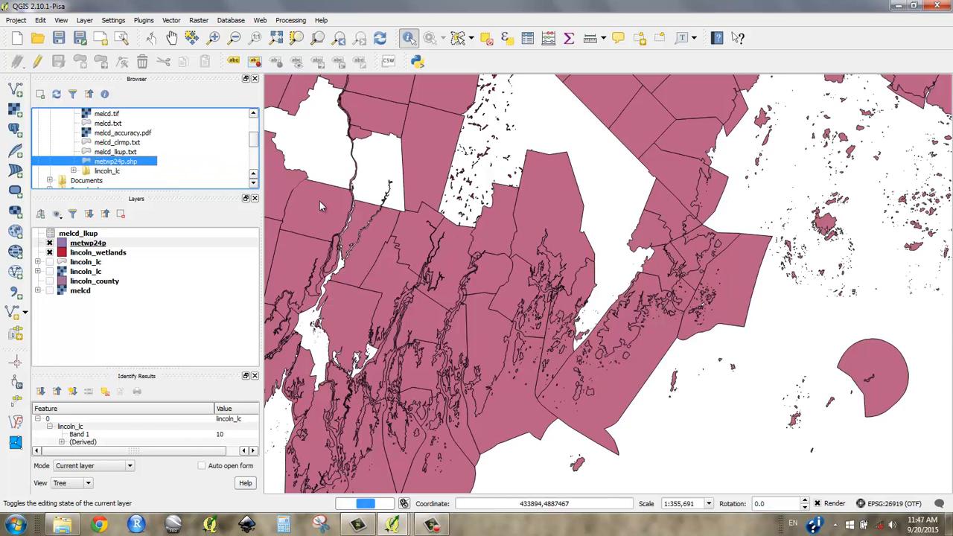
{"action": "left_click", "coordinate": [92, 245]}
{"action": "left_click_drag", "start_coordinate": [92, 246], "coordinate": [93, 259]}
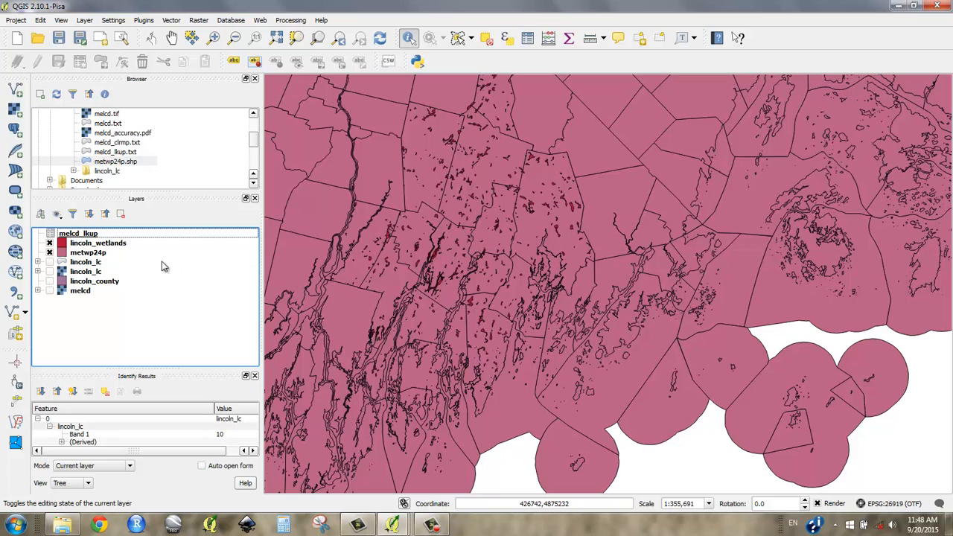
Make the metwp24p layer semi-transparent in its style properties and examine the wetlands against the town boundaries.
{"action": "right_click", "coordinate": [82, 254]}
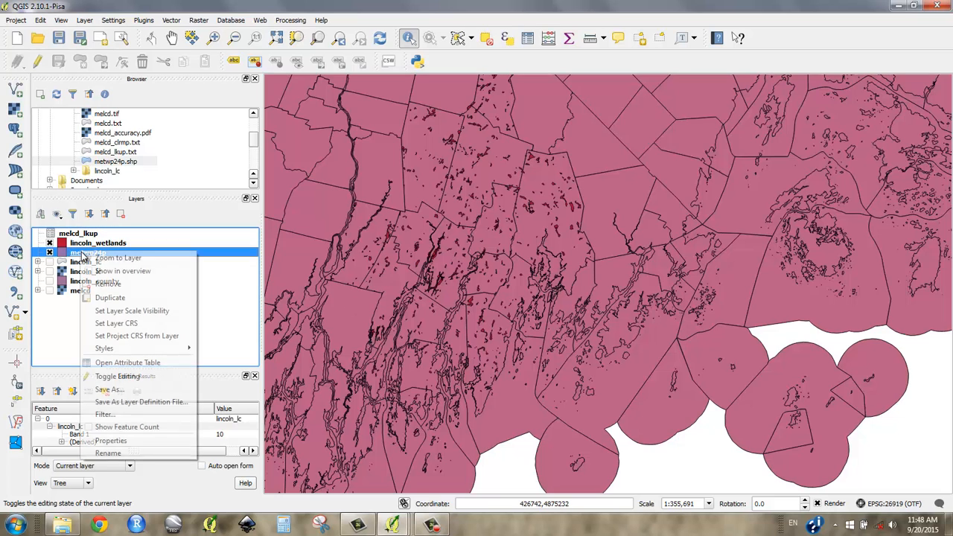
{"action": "left_click", "coordinate": [146, 441]}
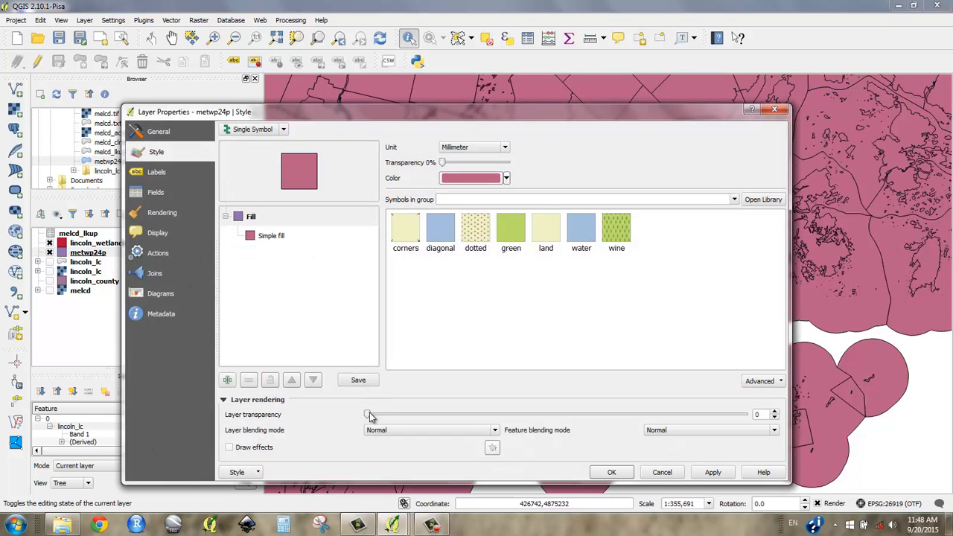
{"action": "left_click_drag", "start_coordinate": [368, 415], "coordinate": [577, 422]}
{"action": "left_click", "coordinate": [611, 474]}
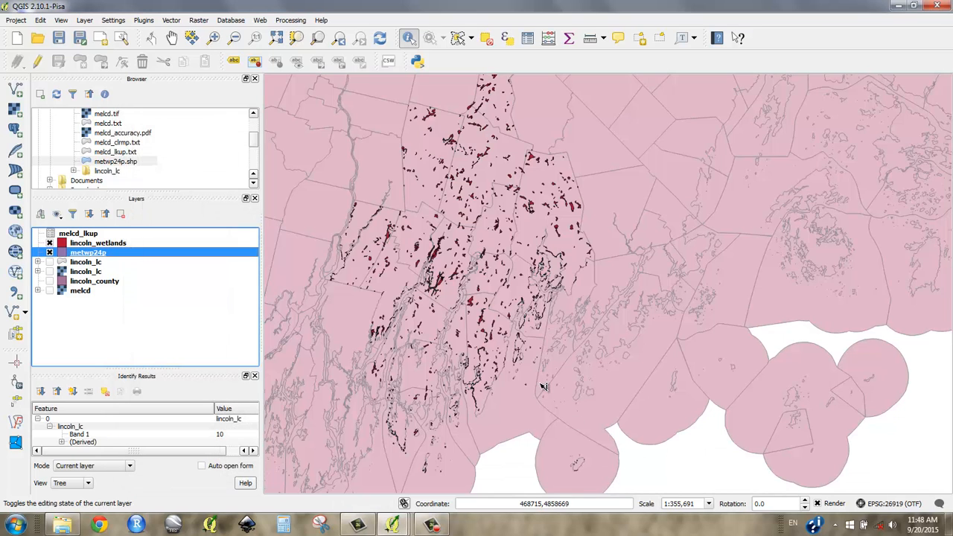
{"action": "scroll", "coordinate": [350, 252], "scroll_direction": "up", "scroll_amount": 1}
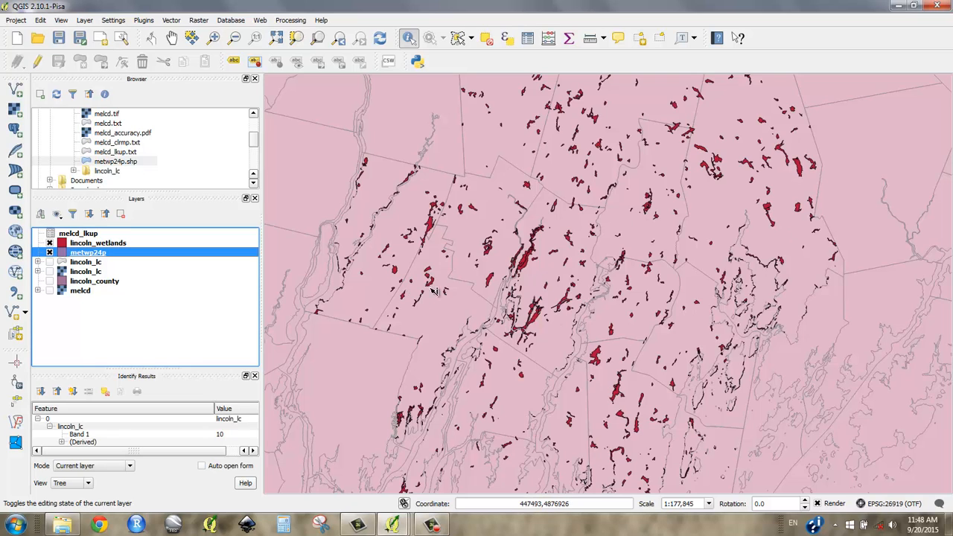
Open the attribute table of the metwp24p layer and review all of its fields.
{"action": "right_click", "coordinate": [97, 254]}
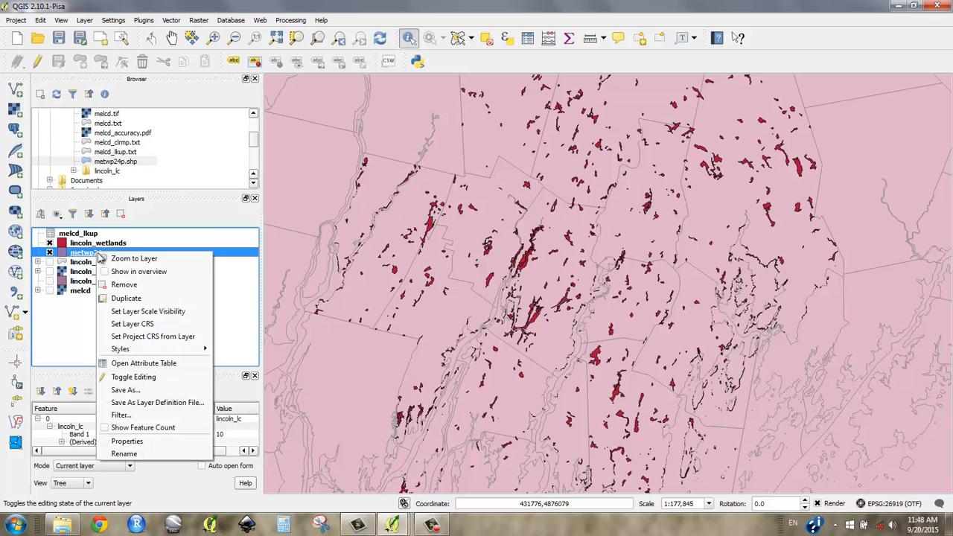
{"action": "left_click", "coordinate": [136, 365]}
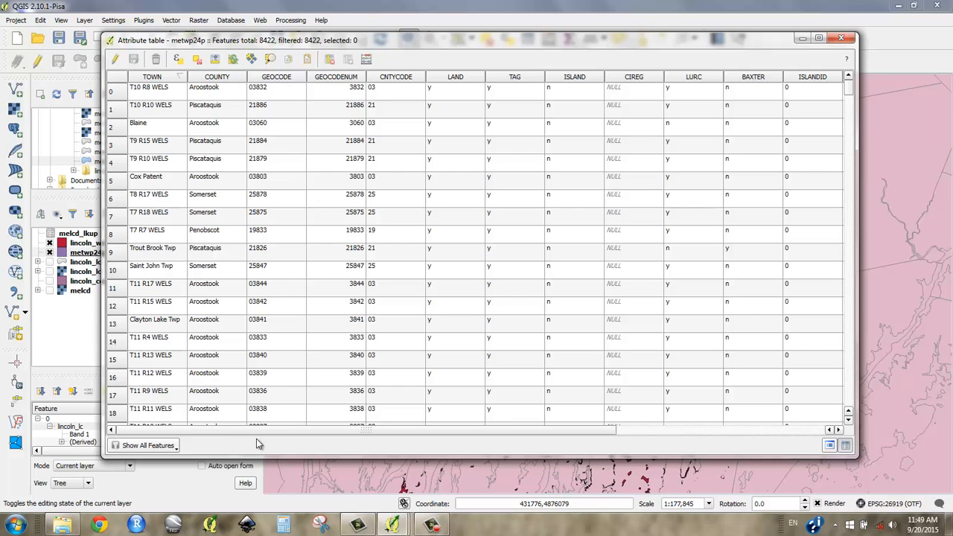
{"action": "left_click_drag", "start_coordinate": [229, 432], "coordinate": [548, 444]}
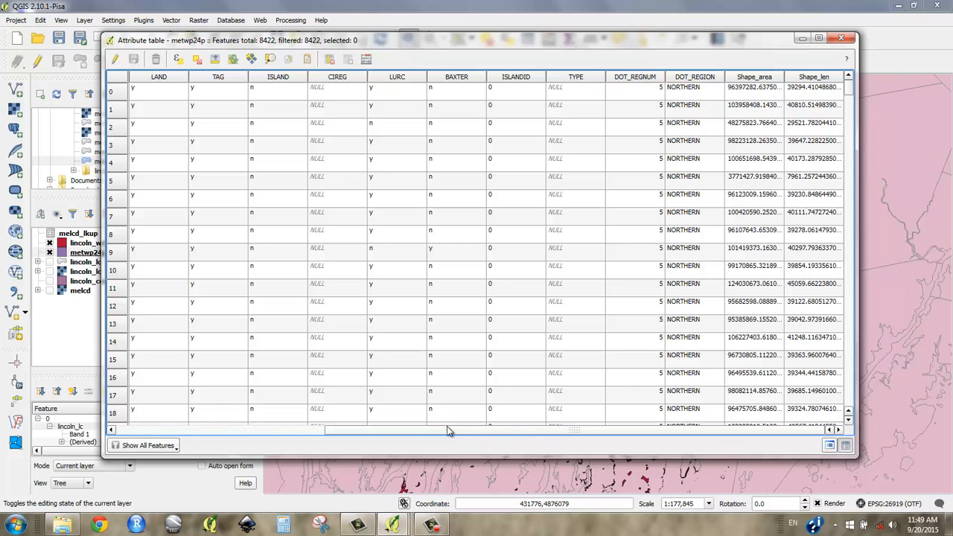
{"action": "left_click_drag", "start_coordinate": [447, 430], "coordinate": [216, 426]}
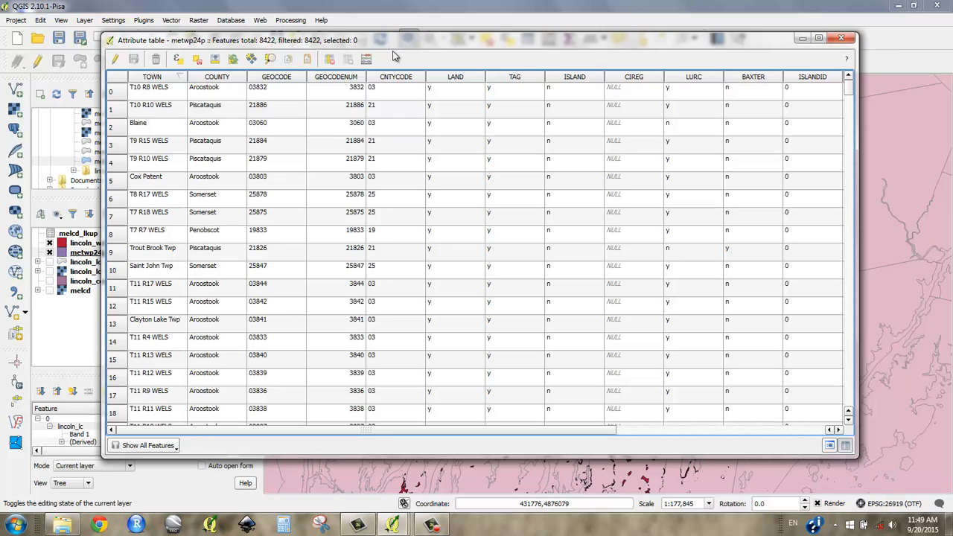
Delete all metwp24p attribute fields from COUNTY to Shape_len in edit mode, keeping only TOWN, and check the remaining table.
{"action": "left_click", "coordinate": [329, 61]}
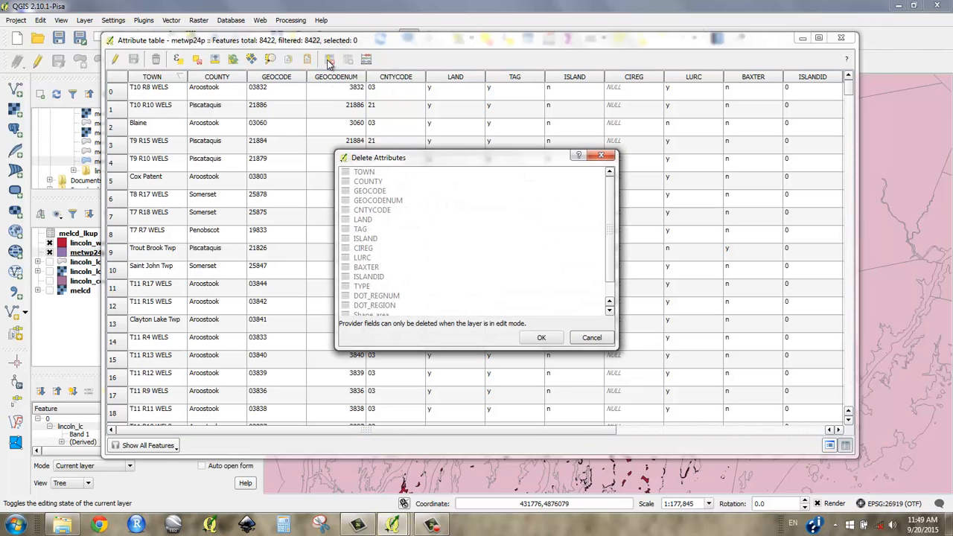
{"action": "left_click", "coordinate": [542, 338]}
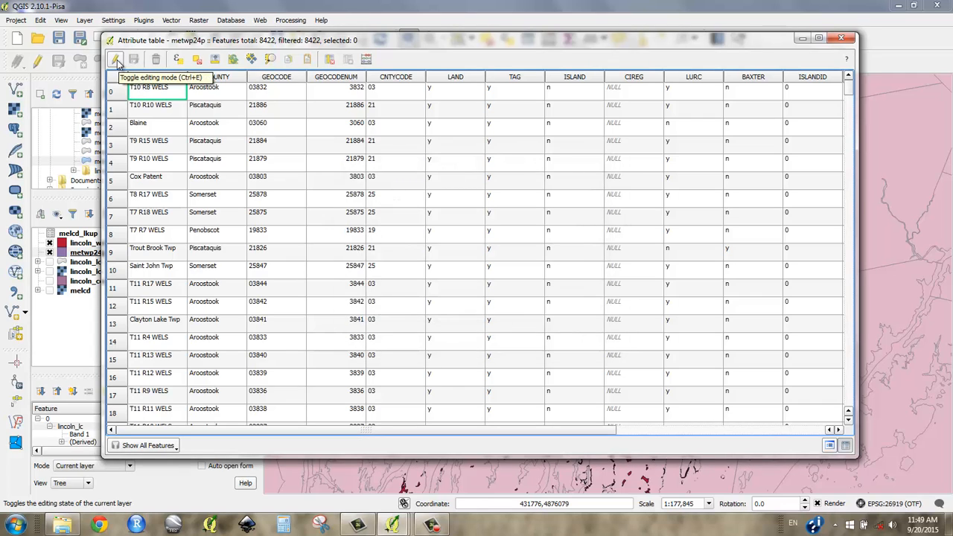
{"action": "left_click", "coordinate": [115, 59]}
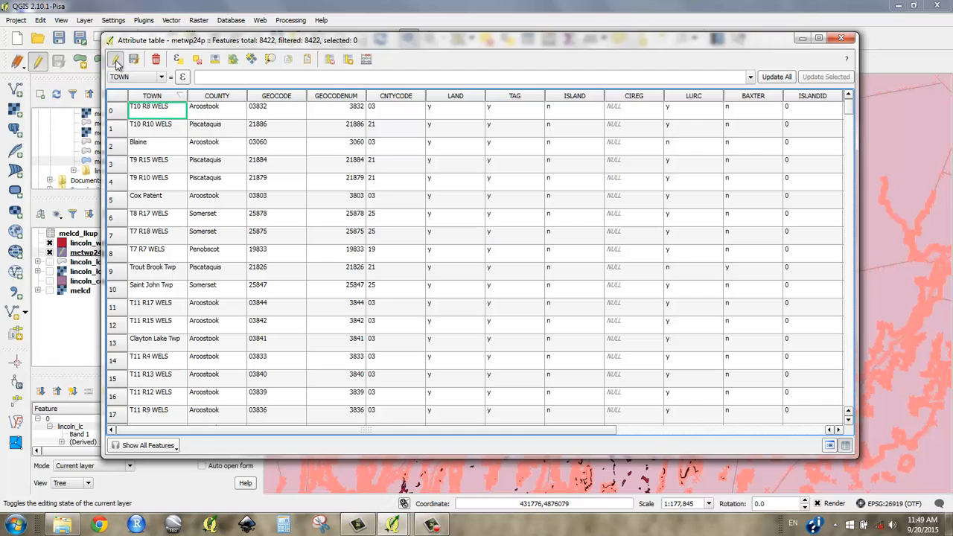
{"action": "left_click", "coordinate": [330, 62]}
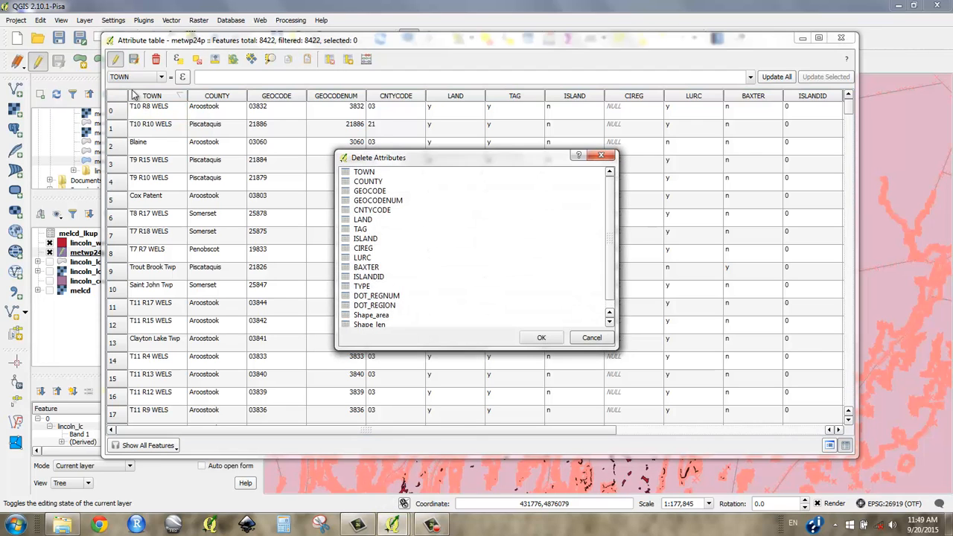
{"action": "left_click_drag", "start_coordinate": [377, 182], "coordinate": [398, 368]}
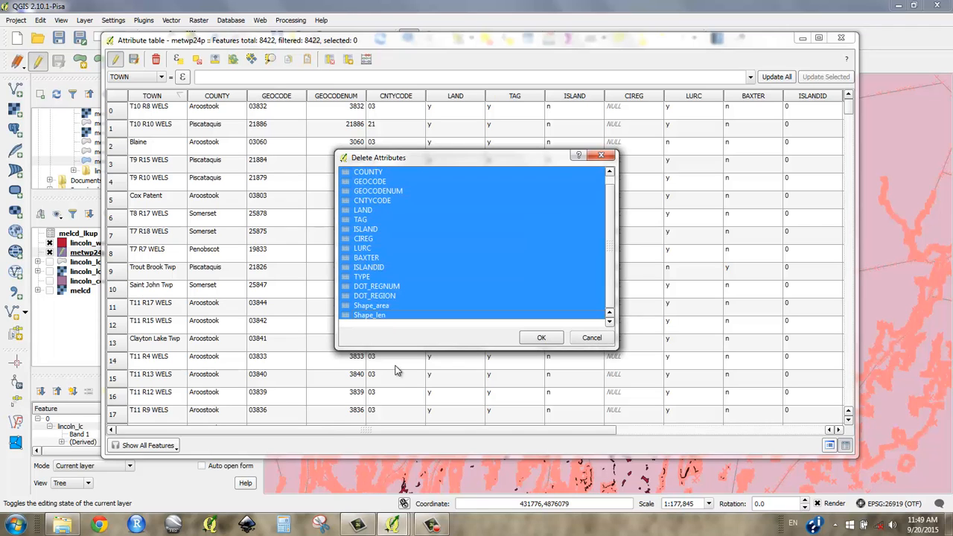
{"action": "left_click", "coordinate": [541, 339]}
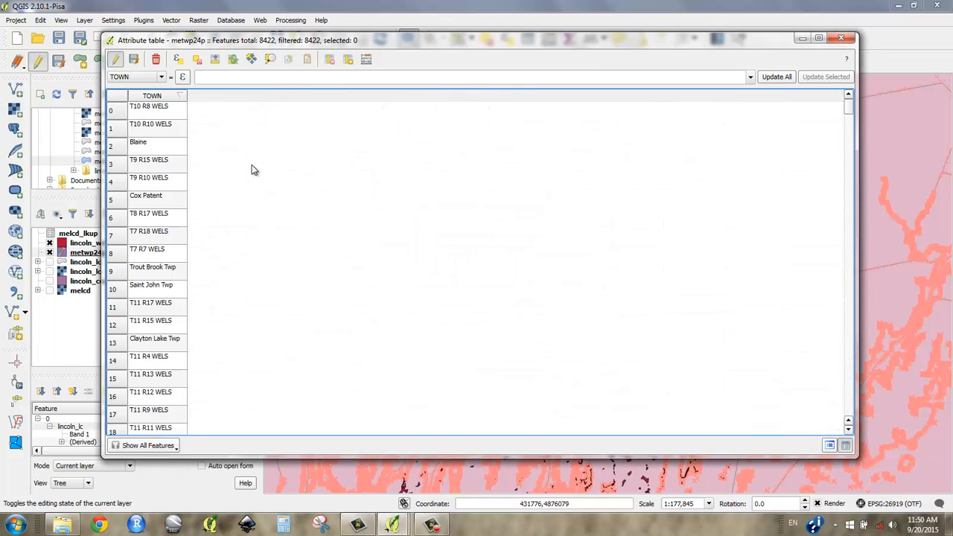
{"action": "left_click_drag", "start_coordinate": [850, 109], "coordinate": [853, 379]}
{"action": "left_click", "coordinate": [842, 39]}
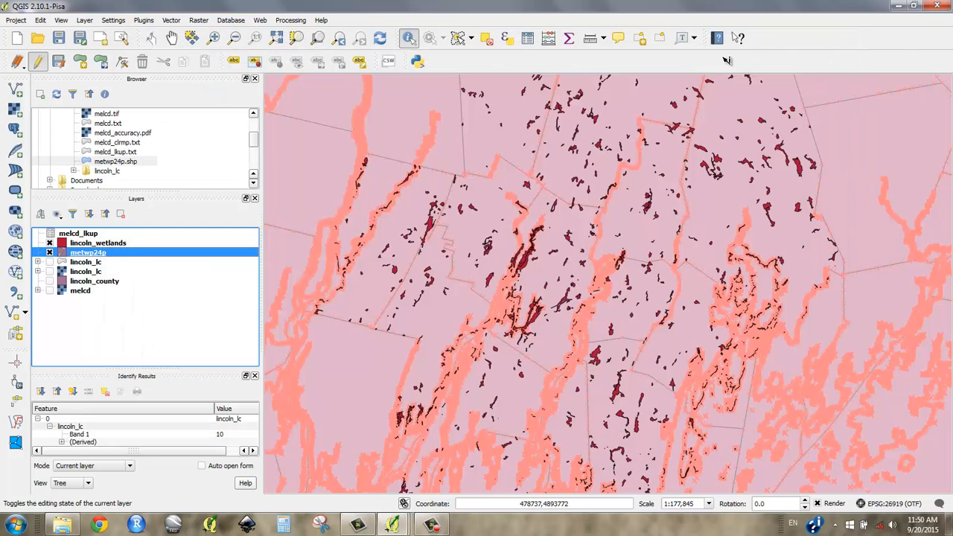
Save the metwp24p layer edits and end its editing session.
{"action": "right_click", "coordinate": [80, 254]}
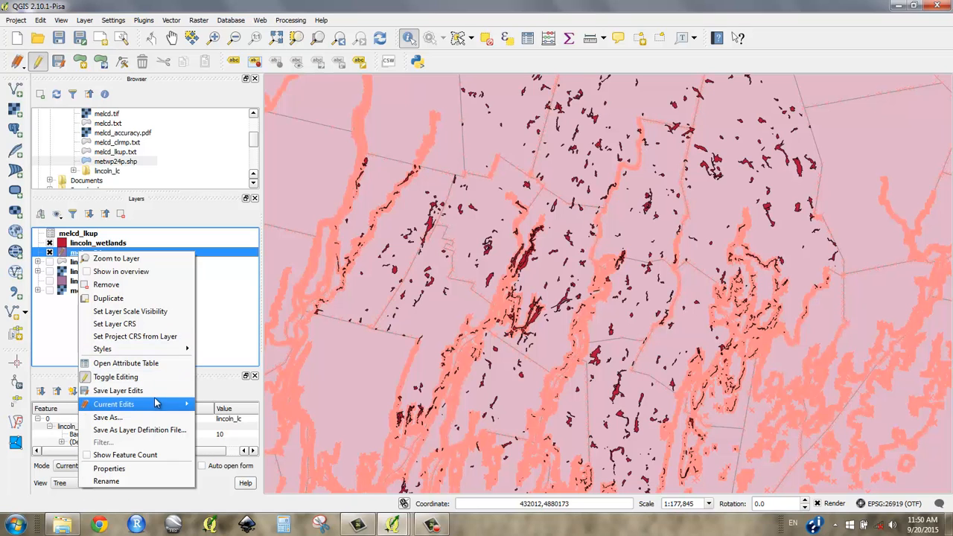
{"action": "left_click", "coordinate": [151, 399]}
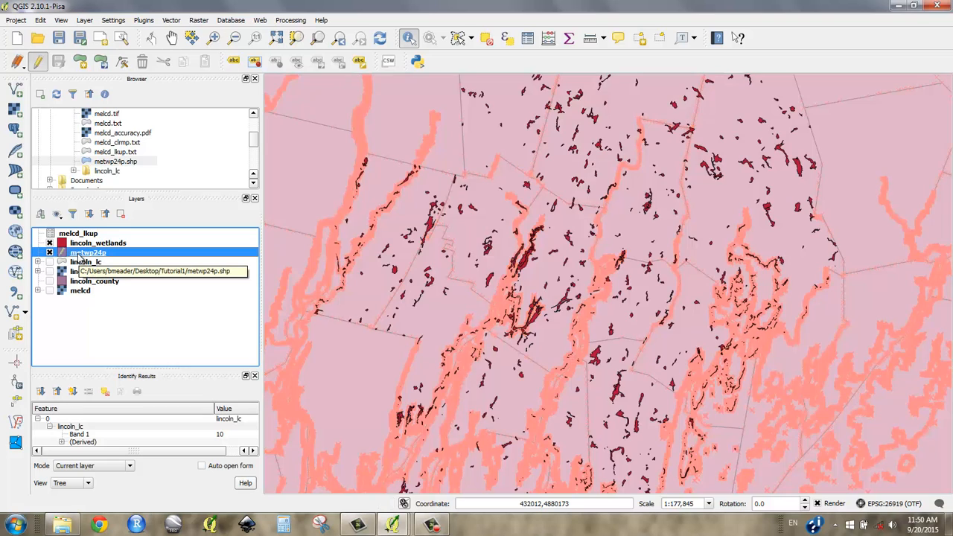
{"action": "right_click", "coordinate": [80, 255]}
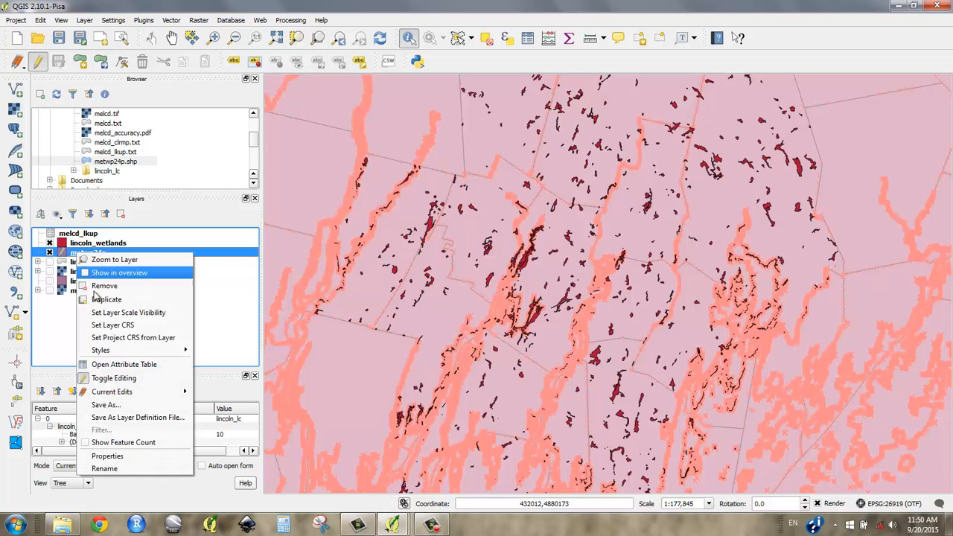
{"action": "left_click", "coordinate": [114, 378]}
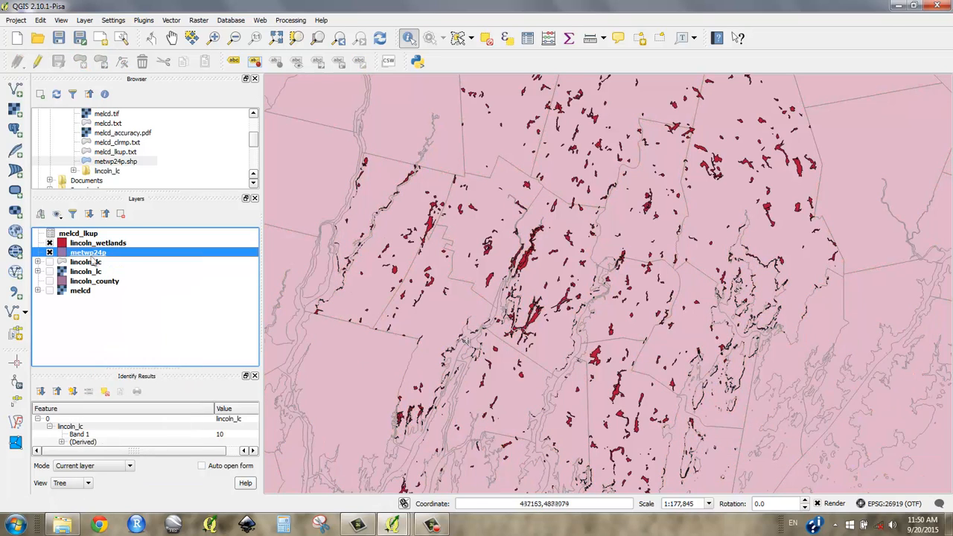
Set up an Intersect geoprocessing operation with lincoln_wetlands as the input layer and metwp24p as the intersect layer.
{"action": "left_click", "coordinate": [90, 244]}
{"action": "left_click", "coordinate": [92, 253]}
{"action": "left_click", "coordinate": [170, 21]}
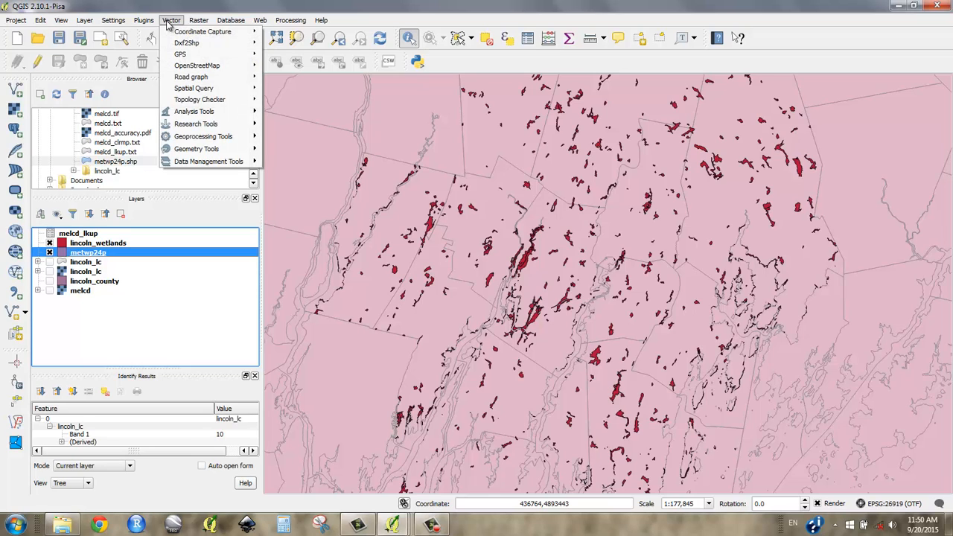
{"action": "mouse_move", "coordinate": [192, 139]}
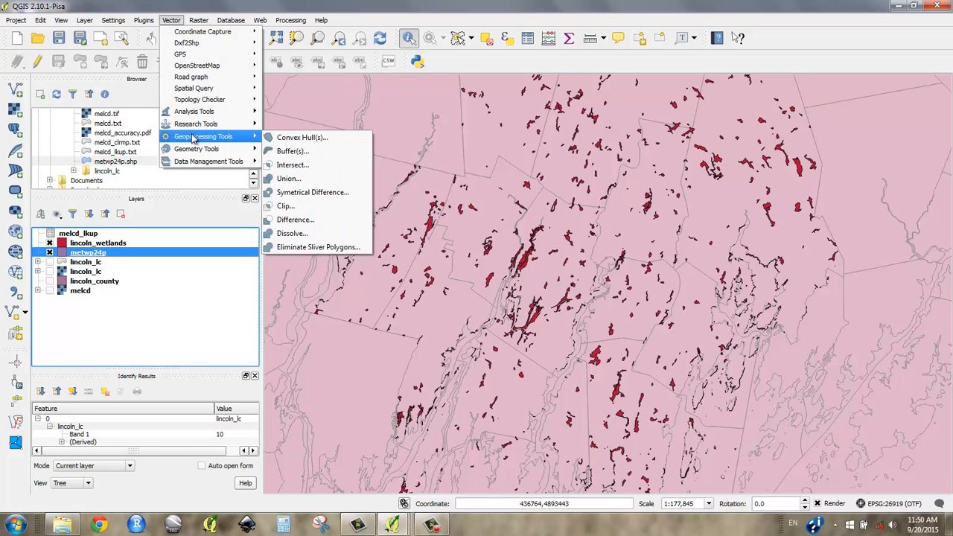
{"action": "left_click", "coordinate": [286, 165]}
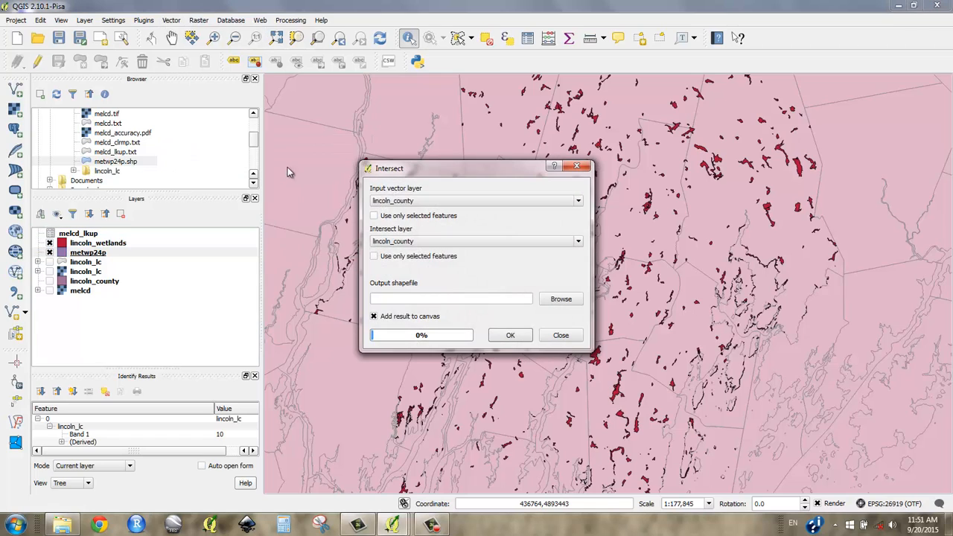
{"action": "left_click", "coordinate": [408, 203]}
{"action": "left_click", "coordinate": [414, 234]}
{"action": "left_click", "coordinate": [419, 246]}
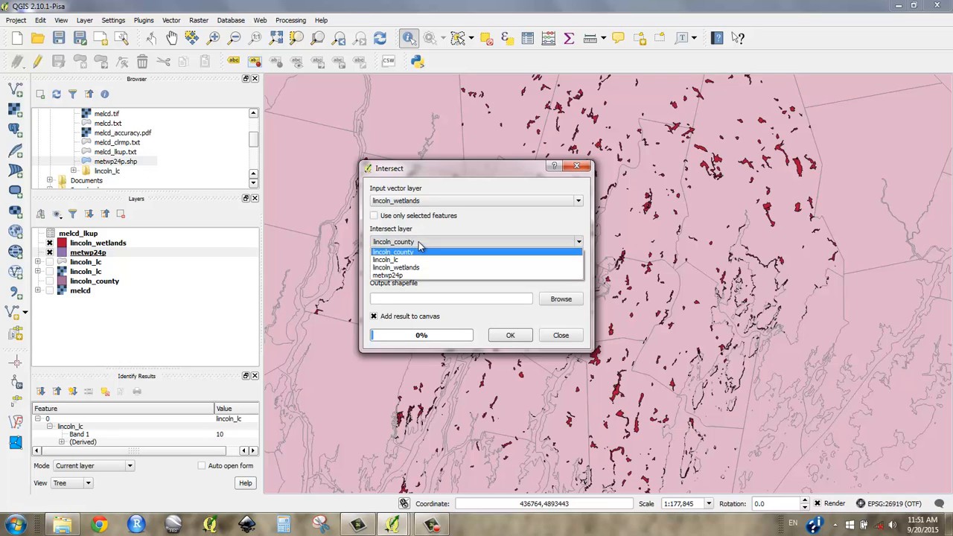
{"action": "left_click", "coordinate": [421, 275]}
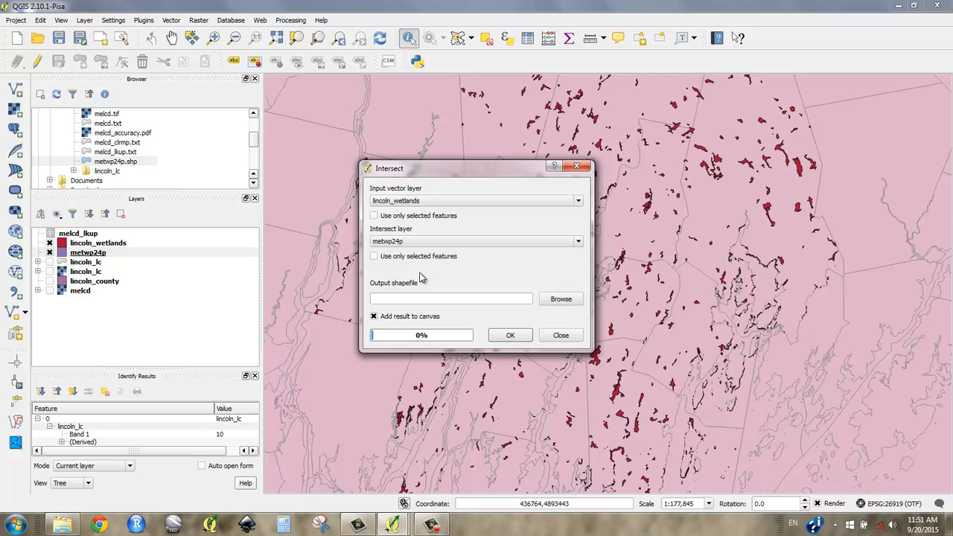
Run the intersection with its output saved as town_wetlands in the Tutorial1 folder and added to the canvas.
{"action": "left_click", "coordinate": [562, 300]}
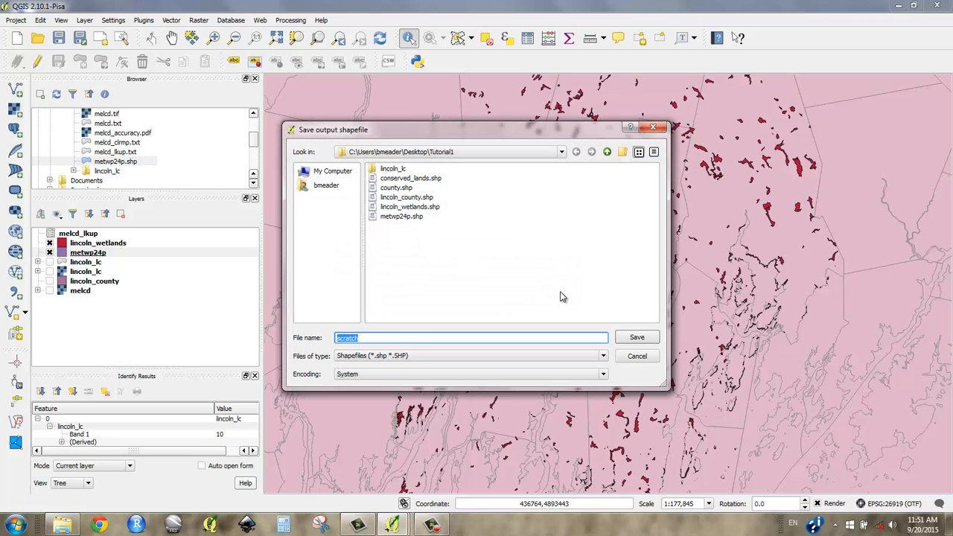
{"action": "type", "text": "town_wetlands"}
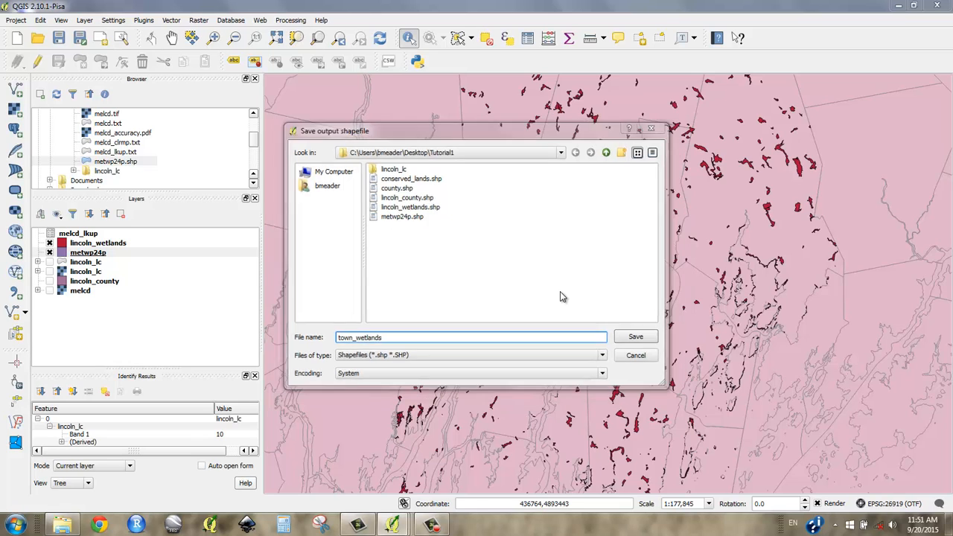
{"action": "key", "text": "Return"}
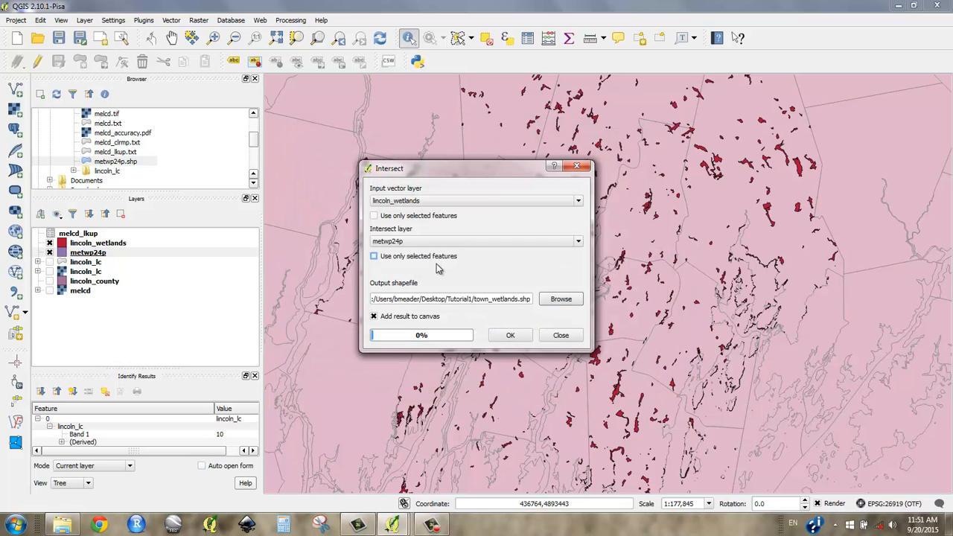
{"action": "left_click", "coordinate": [521, 341]}
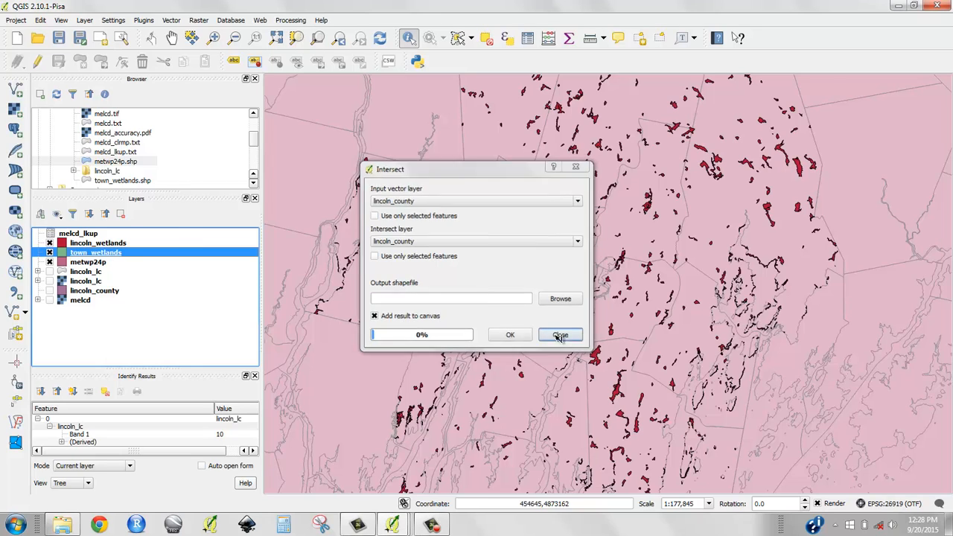
{"action": "left_click", "coordinate": [560, 336]}
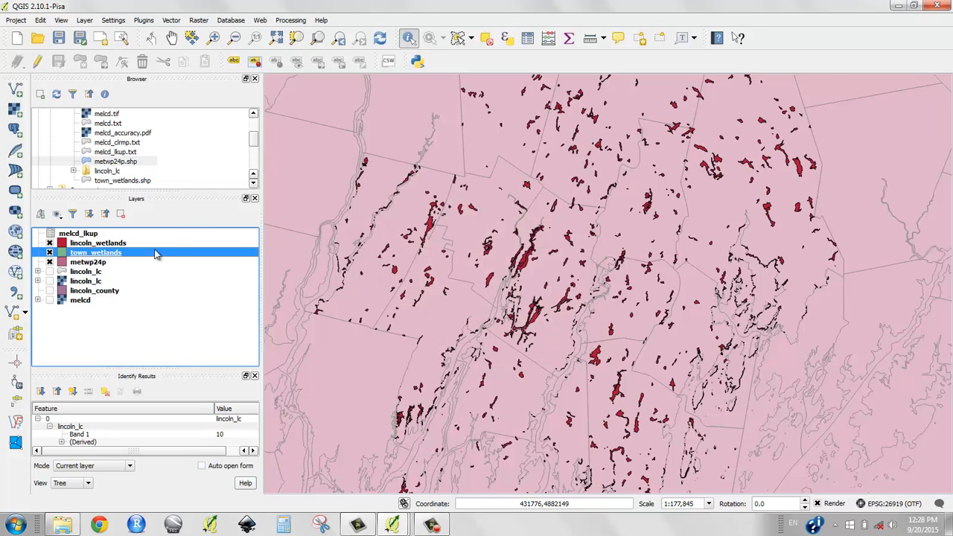
Open the town_wetlands attribute table and look through the town assigned to each wetland polygon.
{"action": "right_click", "coordinate": [111, 255]}
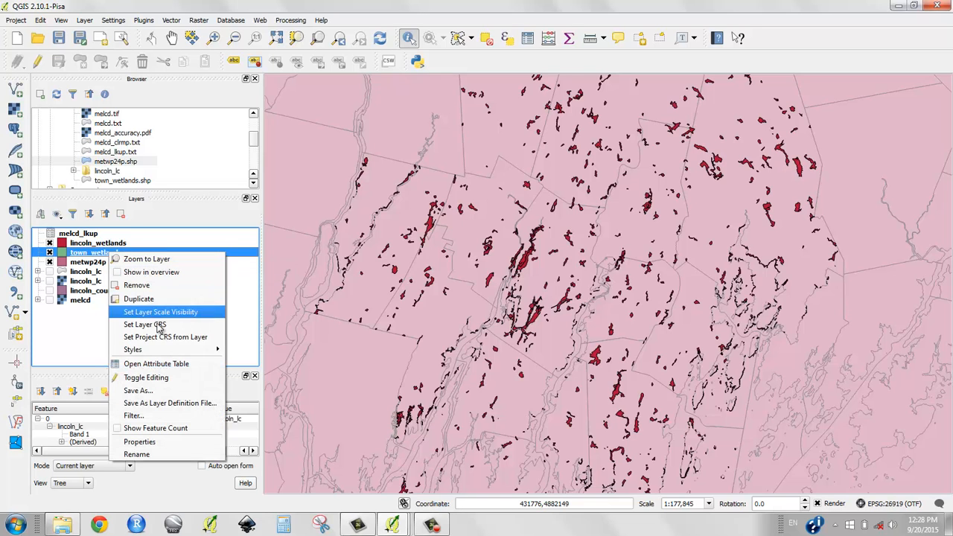
{"action": "left_click", "coordinate": [170, 364]}
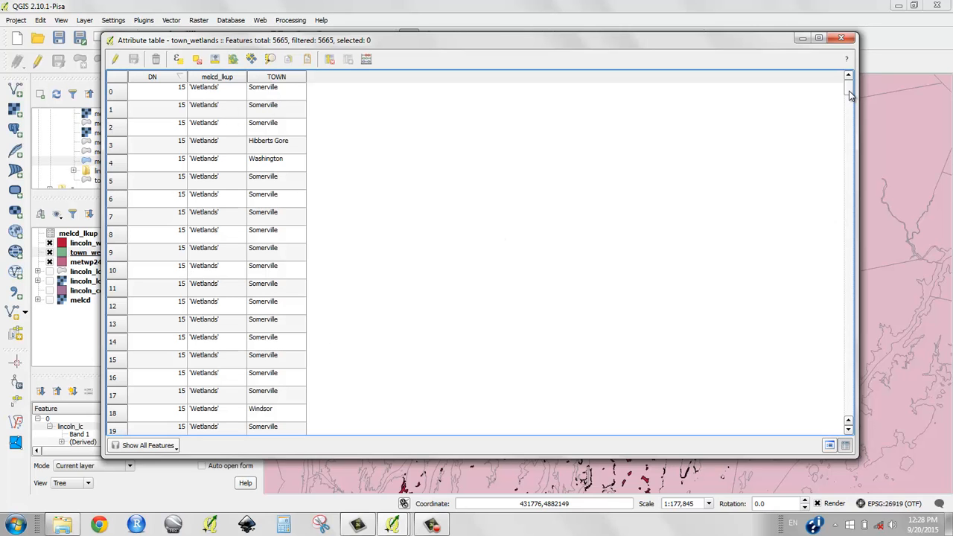
{"action": "left_click_drag", "start_coordinate": [851, 95], "coordinate": [850, 156]}
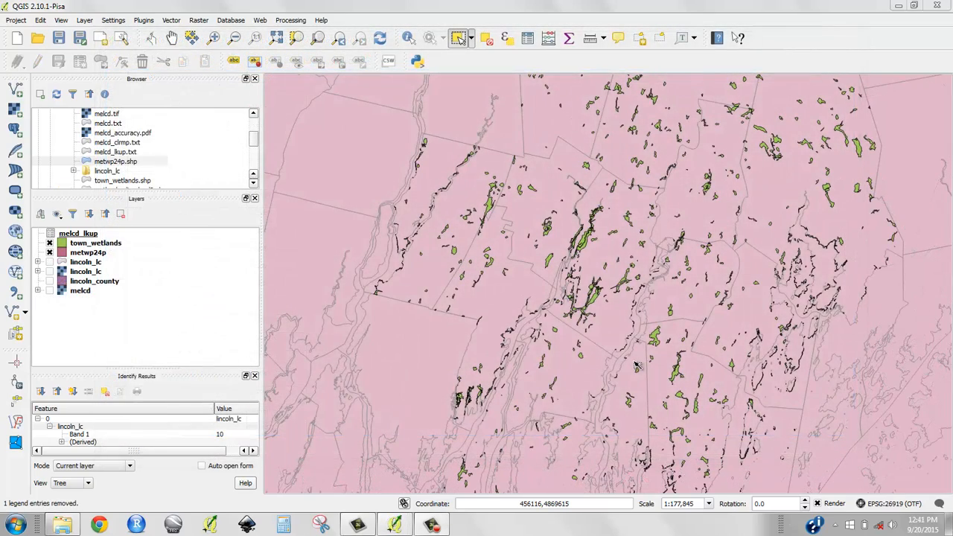